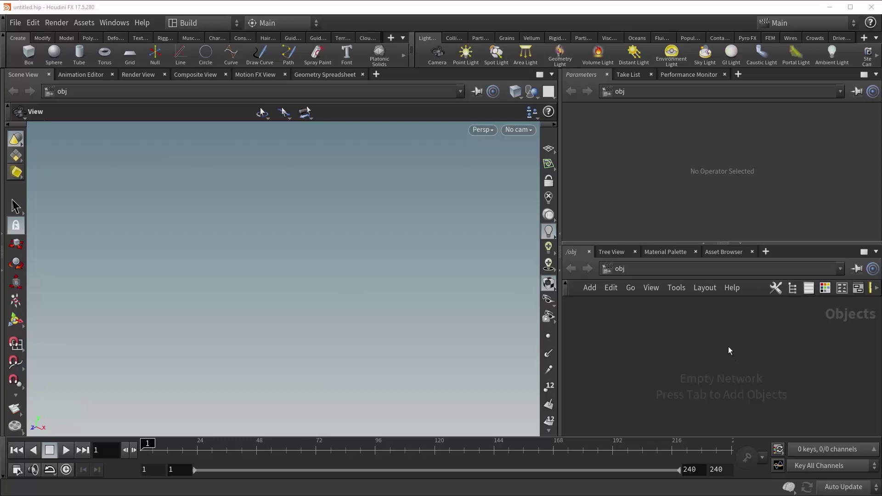
Step: Create a Geometry container node at object level
key(Tab)
text(ge)
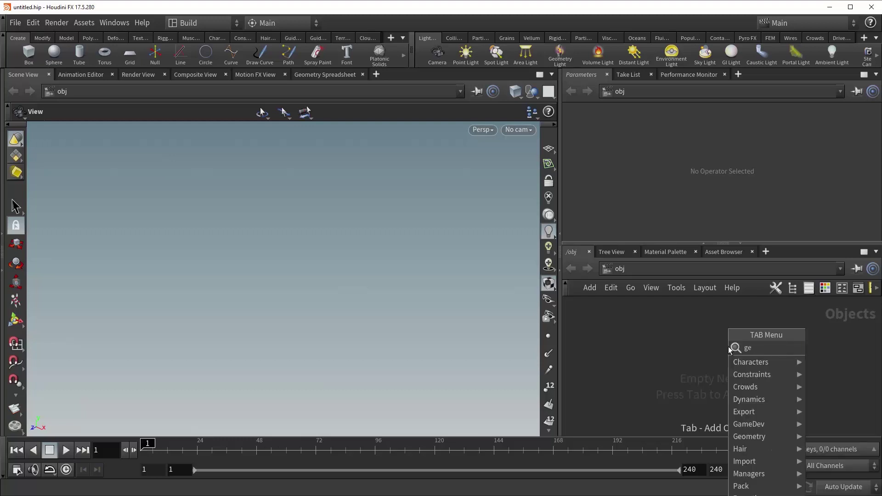
key(Return)
click(720, 356)
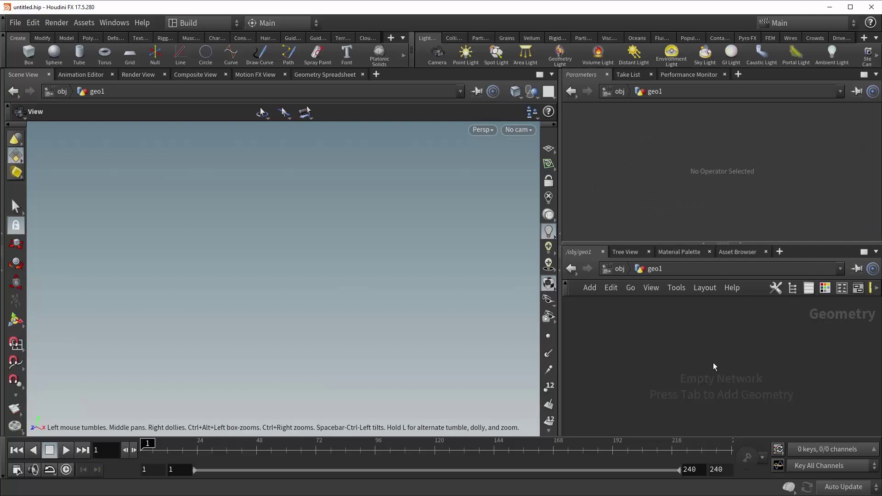
Step: Inside the container, add a Copy to Points node and a Grid node
key(Tab)
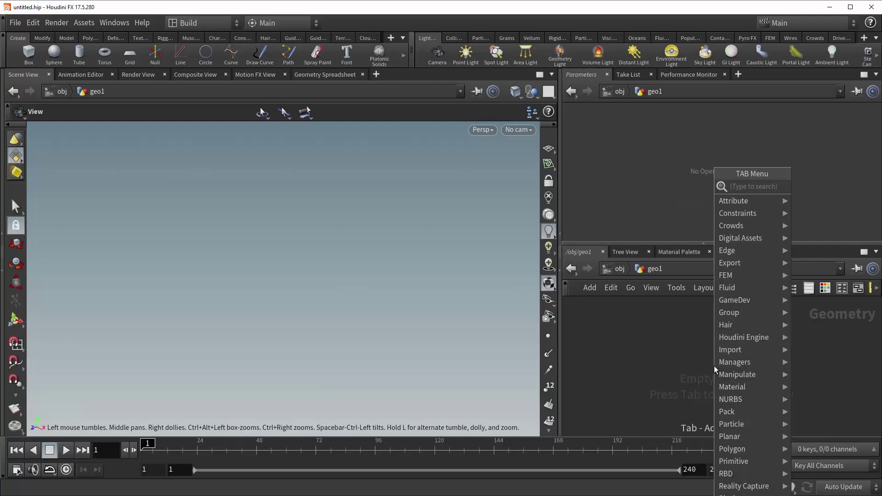
text(copy)
key(Down)
key(Down)
key(Return)
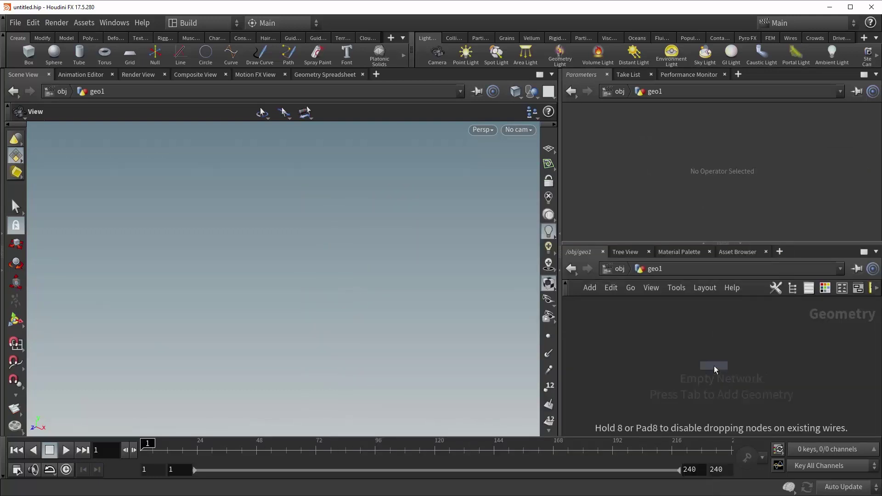
click(713, 383)
key(Tab)
text(g)
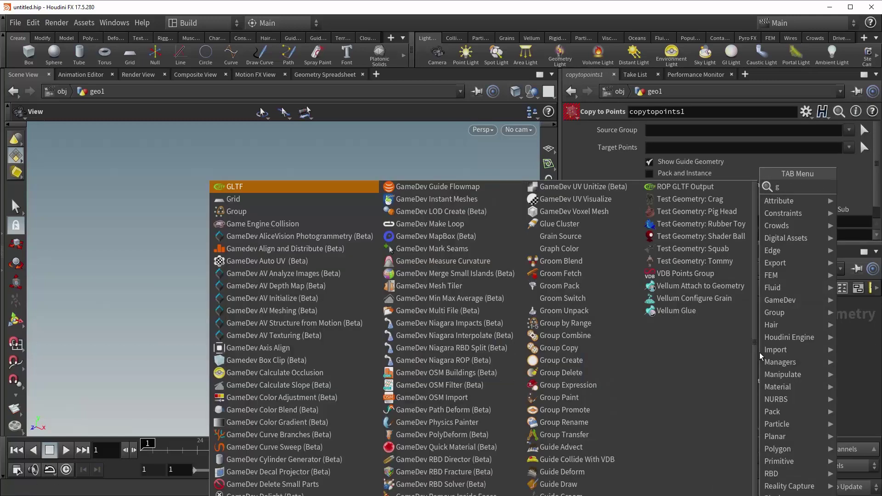
text(rid)
key(Return)
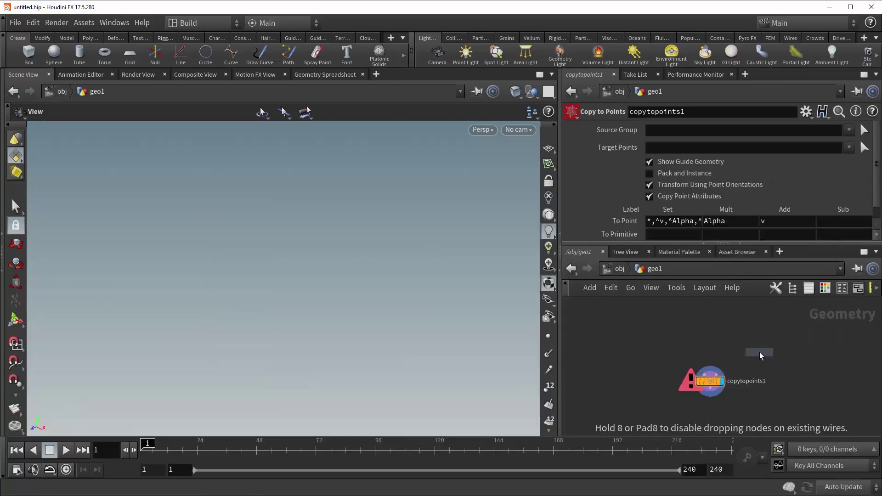
click(753, 340)
Step: Add a Test Geometry: Pig Head node to the network
key(Tab)
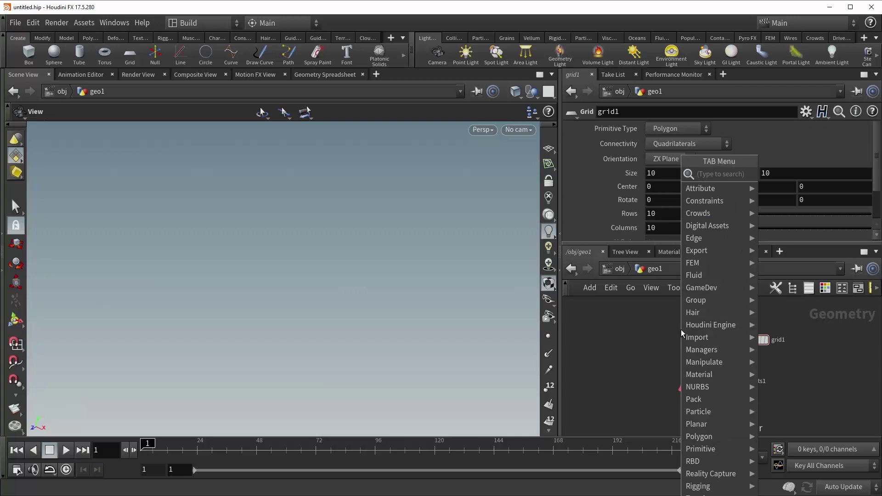
text(copy)
key(Return)
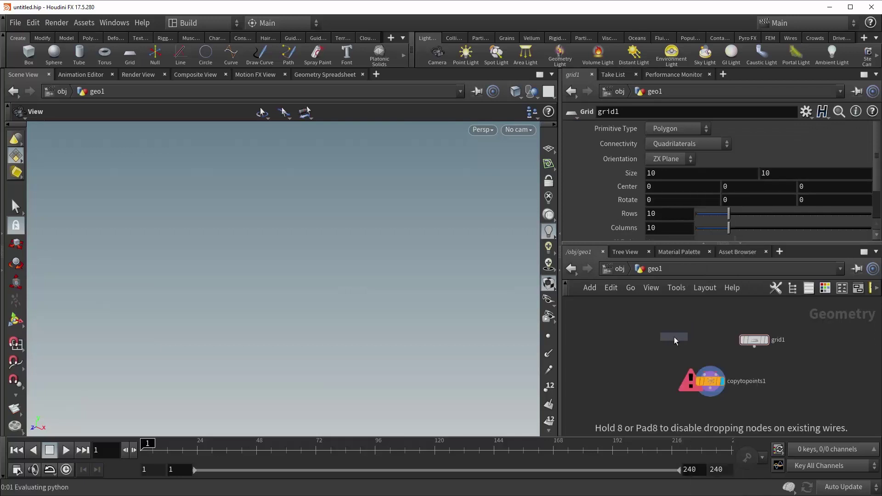
click(674, 337)
Step: Make the grid 5 rows by 5 columns and wire grid and pig head into Copy to Points
click(753, 340)
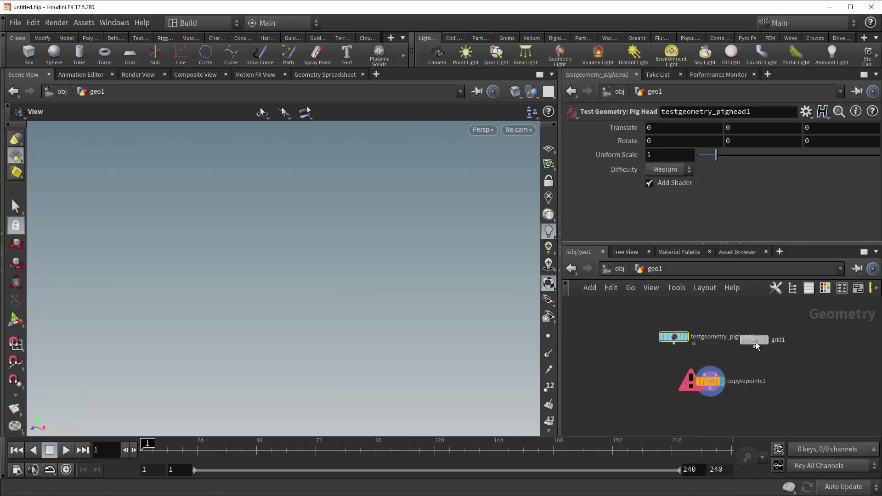
double_click(676, 214)
text(5)
key(Tab)
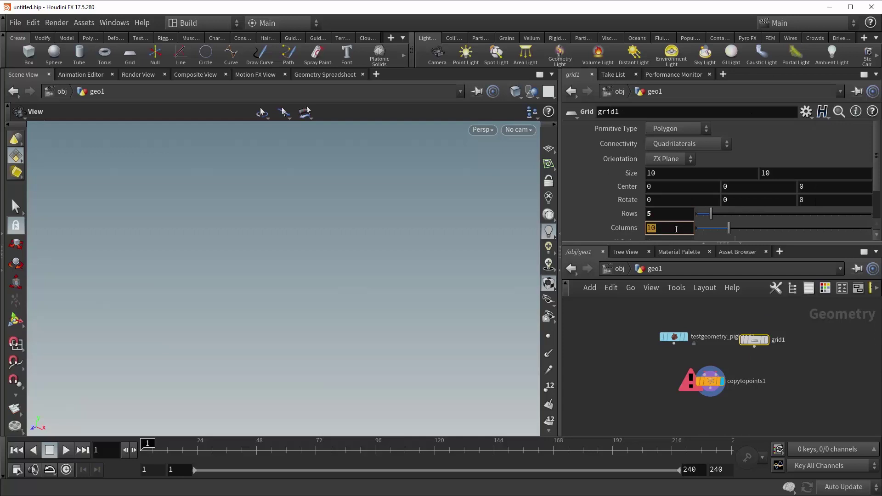
text(5)
key(Return)
drag(754, 347, 722, 368)
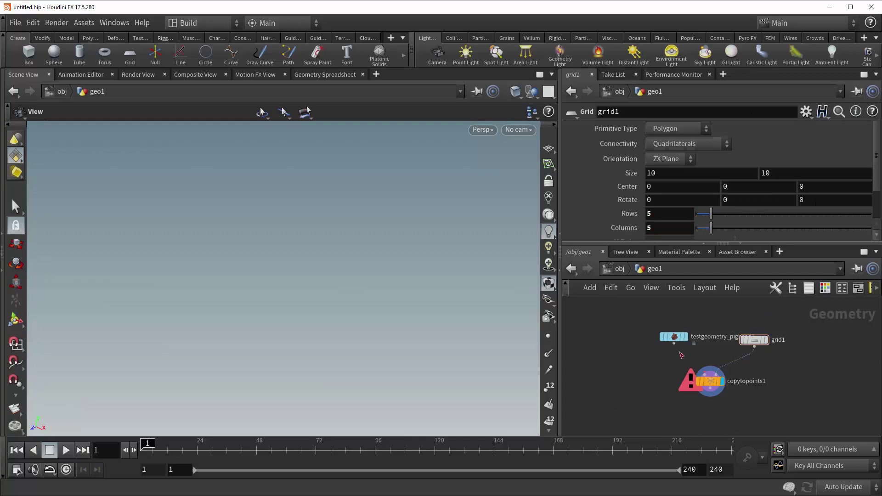
drag(674, 343, 705, 368)
Step: Uncheck Add Shader on the pig head node so the copies appear grey
click(674, 337)
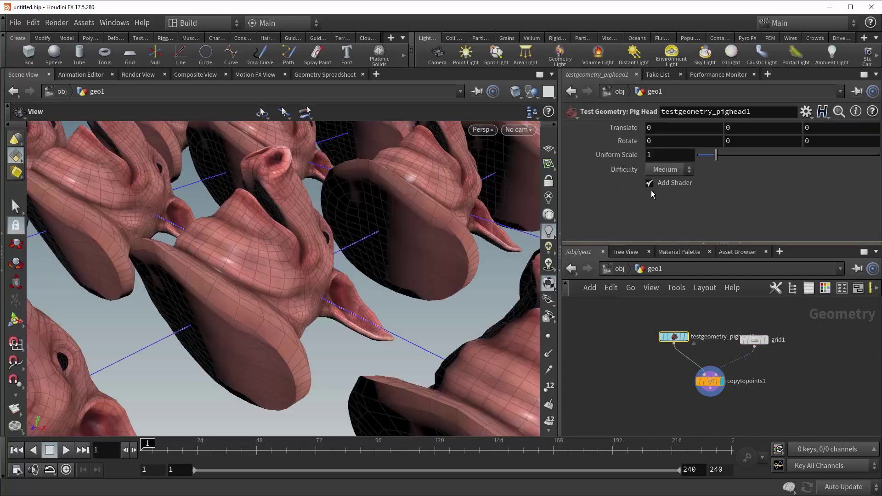
click(649, 183)
scroll(386, 222, down, 3)
scroll(353, 279, down, 3)
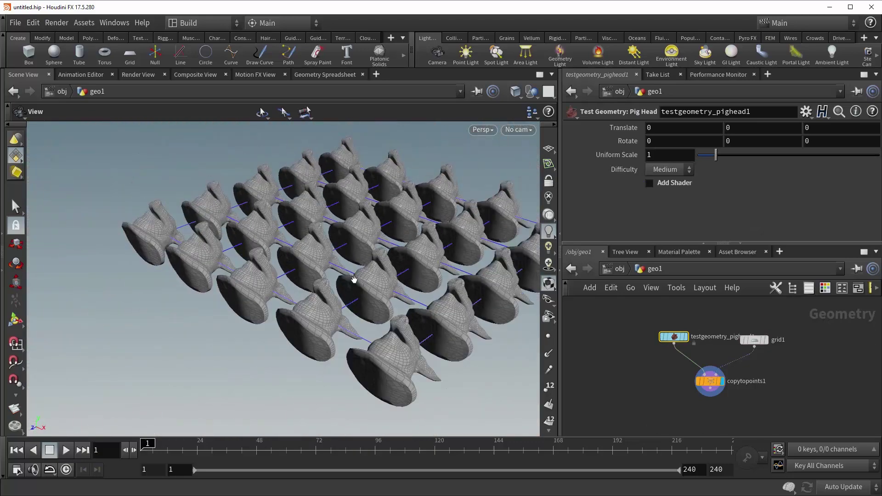
mouse_move(354, 280)
mouse_down()
mouse_move(374, 276)
mouse_move(396, 371)
mouse_move(404, 290)
mouse_move(350, 325)
mouse_up()
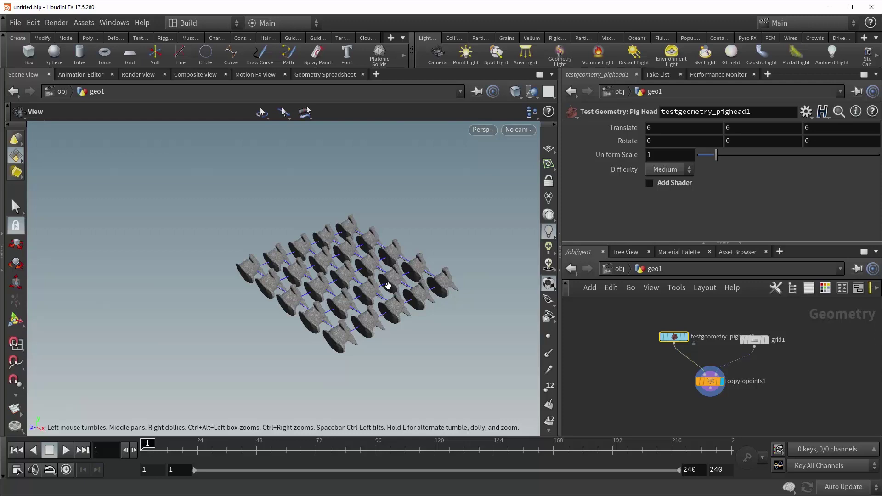
drag(388, 286, 404, 308)
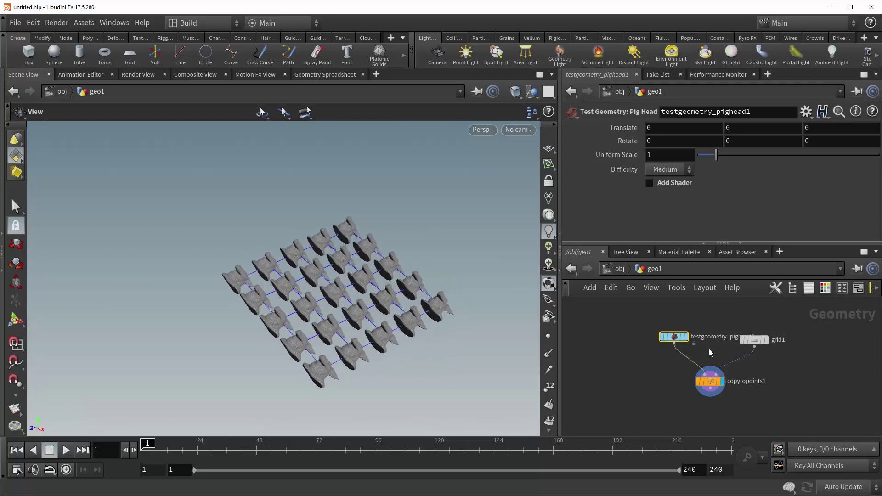
drag(753, 340, 776, 319)
Step: Insert an Attribute Randomize node on the grid-to-Copy to Points wire
key(Tab)
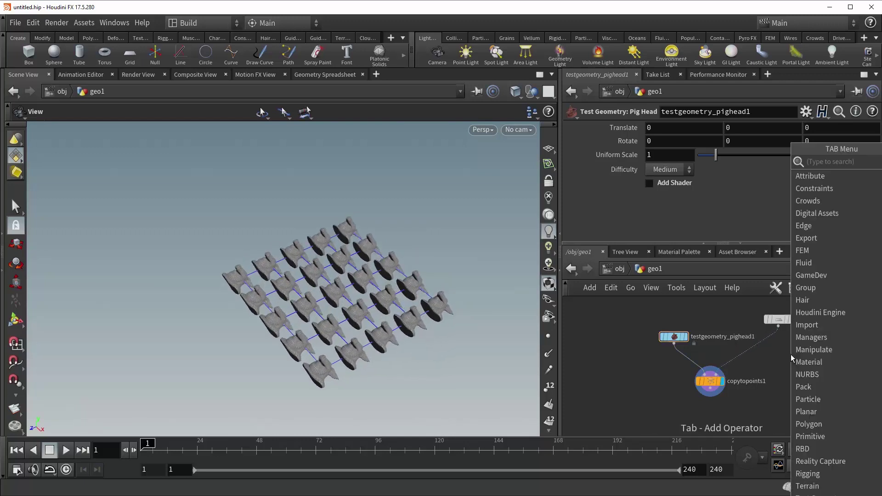
text(attra)
key(Return)
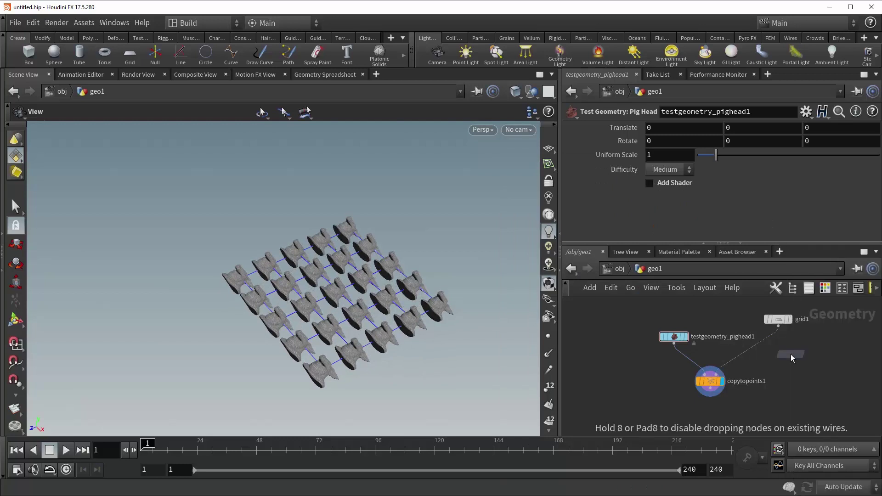
click(758, 349)
drag(735, 337, 775, 349)
Step: Set the randomized attribute name to 'orient' with 4 dimensions
click(718, 177)
double_click(715, 175)
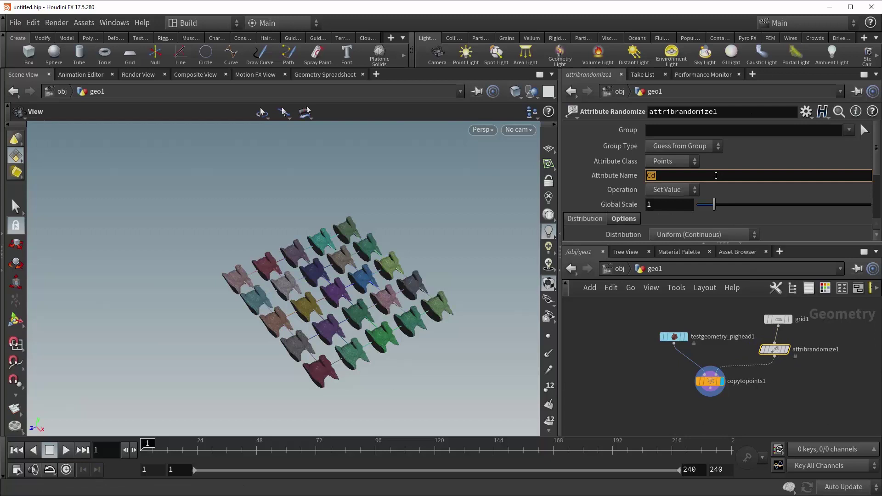
text(orient)
key(Return)
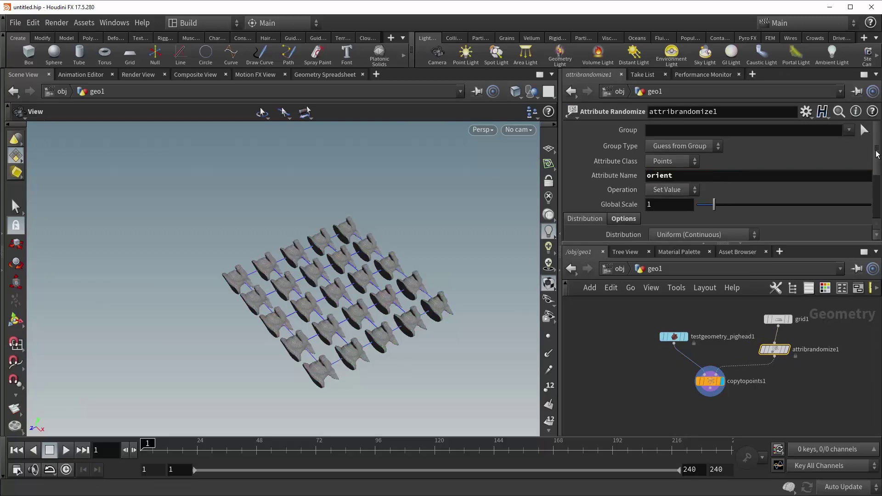
drag(877, 153, 878, 182)
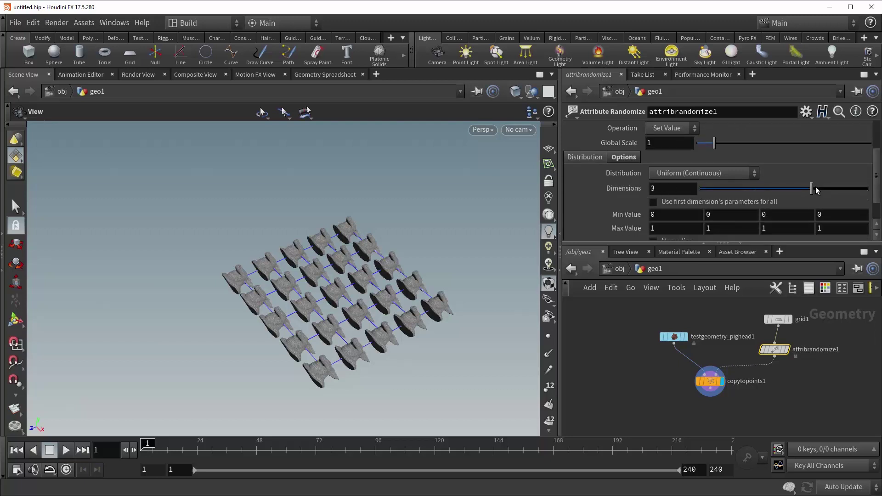
drag(815, 188, 867, 188)
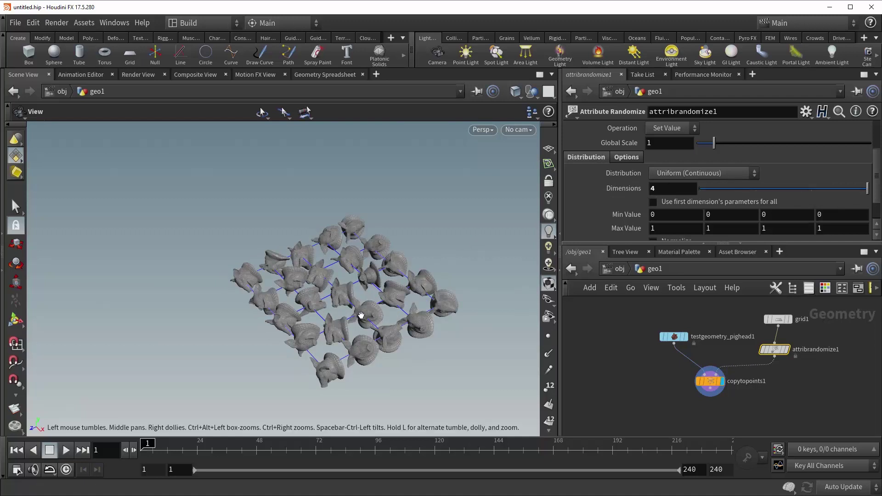
mouse_move(361, 315)
mouse_down()
mouse_move(415, 307)
mouse_move(391, 307)
mouse_move(387, 321)
mouse_move(360, 313)
mouse_up()
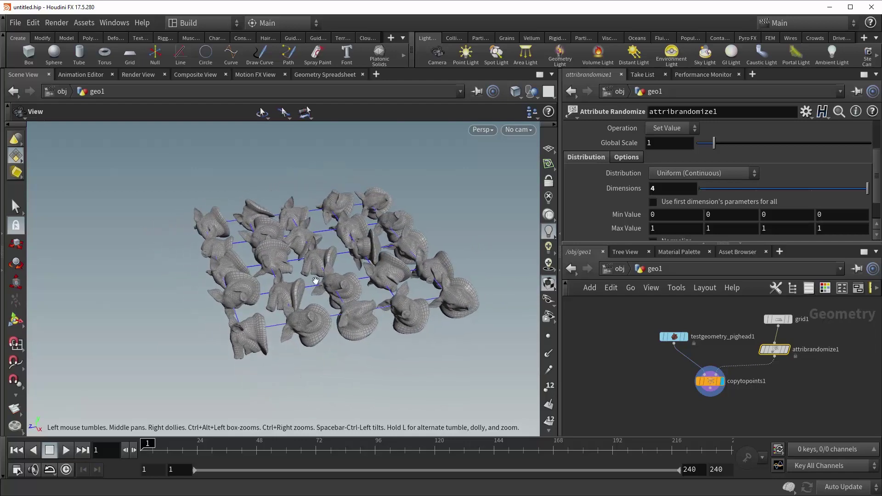
Step: Compare the single source pig head with the randomly rotated copied grid
click(684, 337)
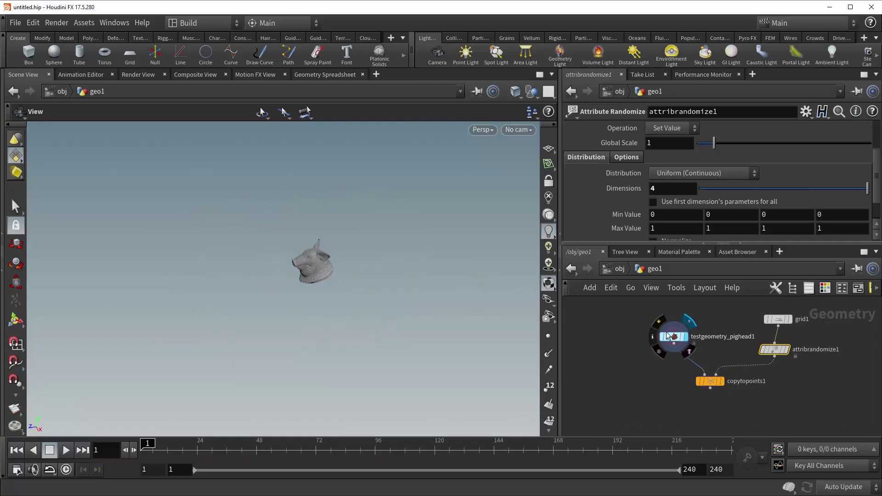
drag(298, 272, 364, 263)
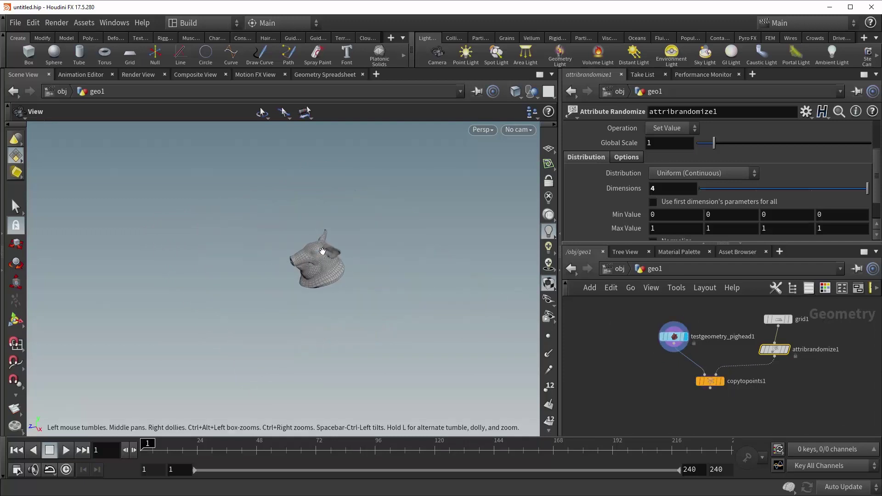
click(721, 381)
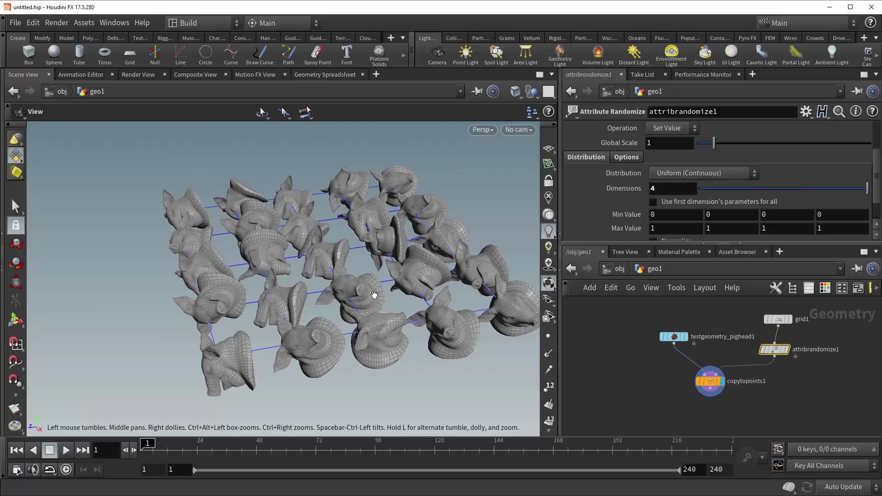
mouse_move(342, 249)
mouse_down()
mouse_move(443, 187)
mouse_move(372, 286)
mouse_up()
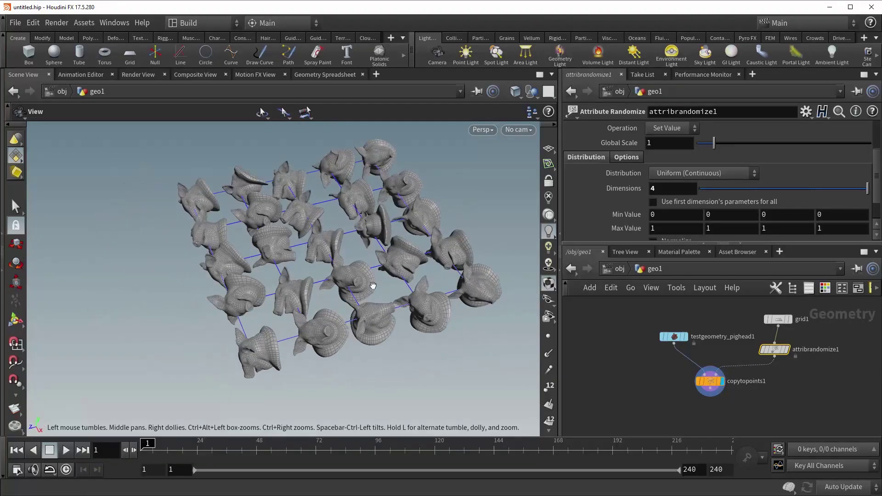
right_drag(373, 286, 337, 306)
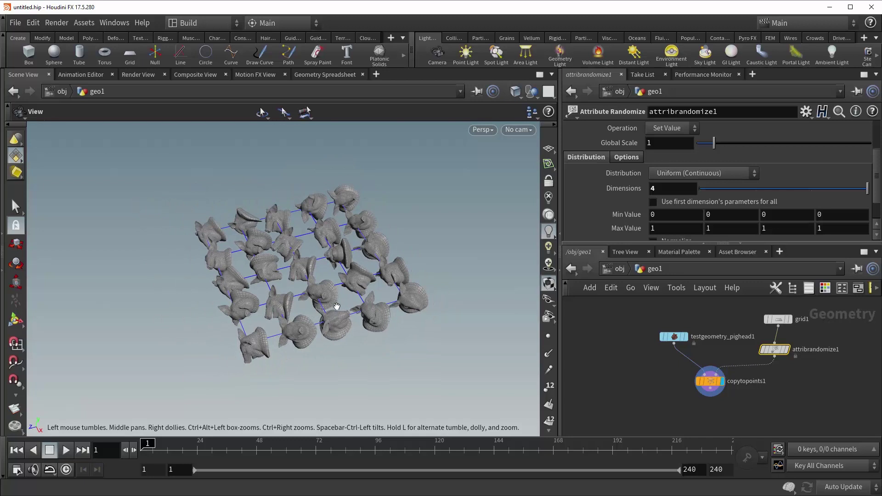
drag(337, 307, 339, 309)
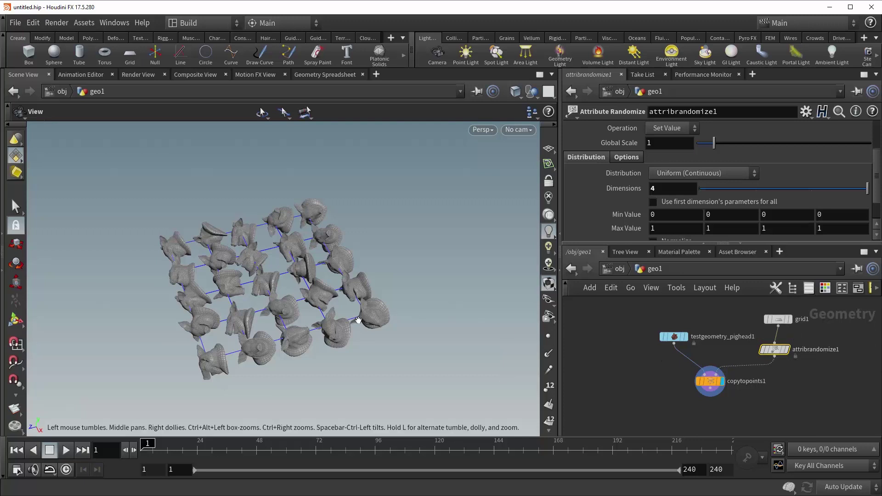
drag(710, 385, 715, 406)
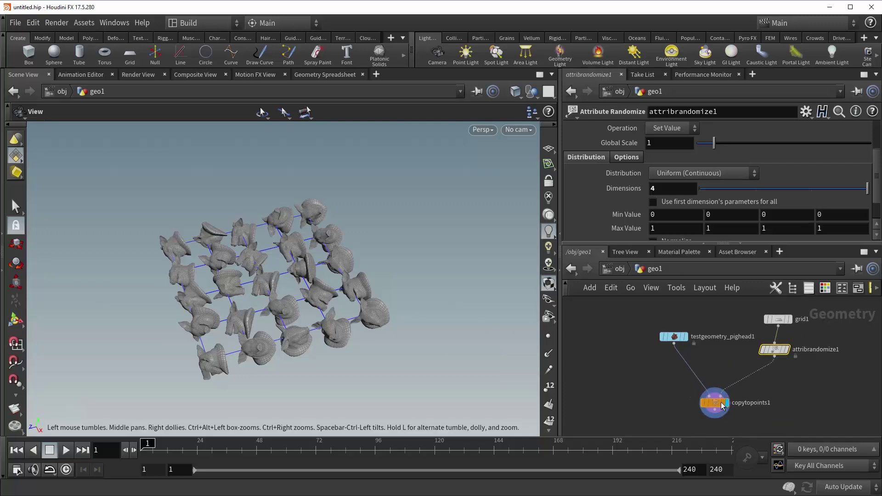
Step: Insert an Attribute Create named N, size 3, value 1, 0, 0 before the copy
key(Tab)
text(at)
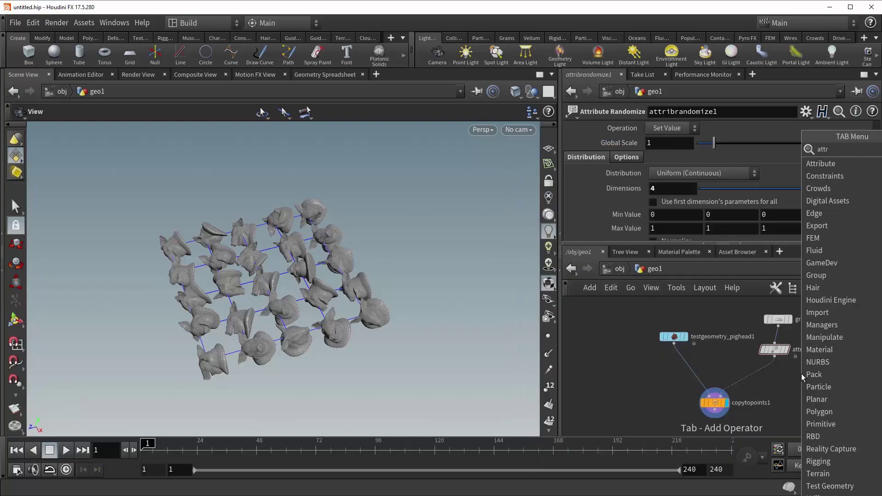
key(Return)
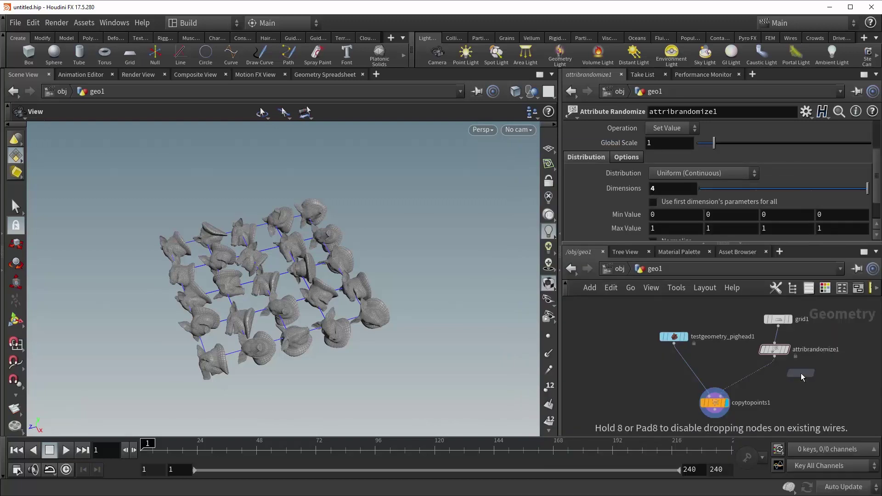
click(756, 375)
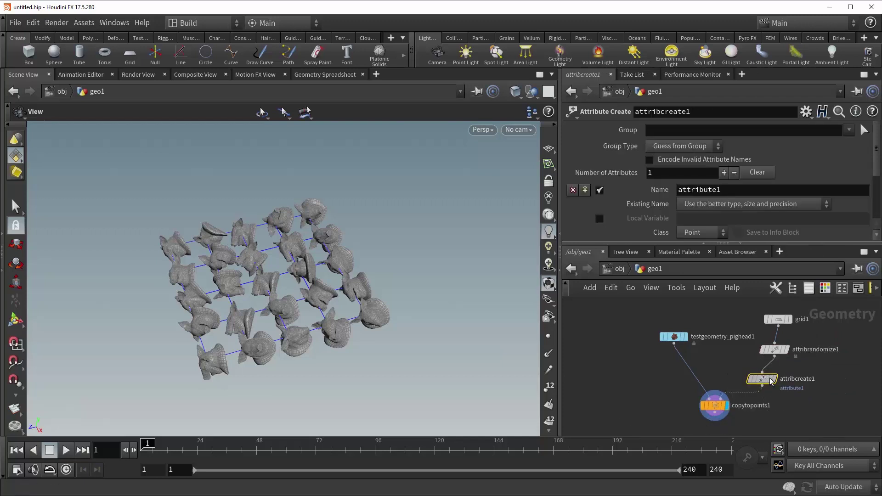
double_click(705, 190)
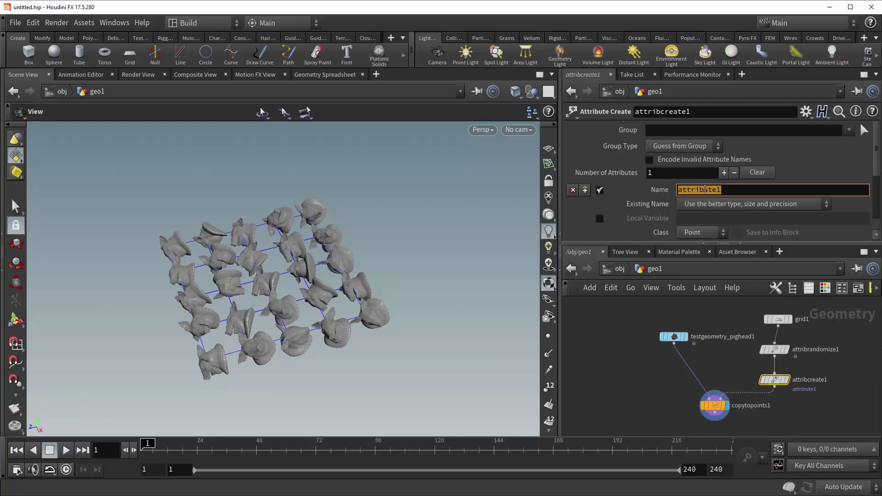
text(N)
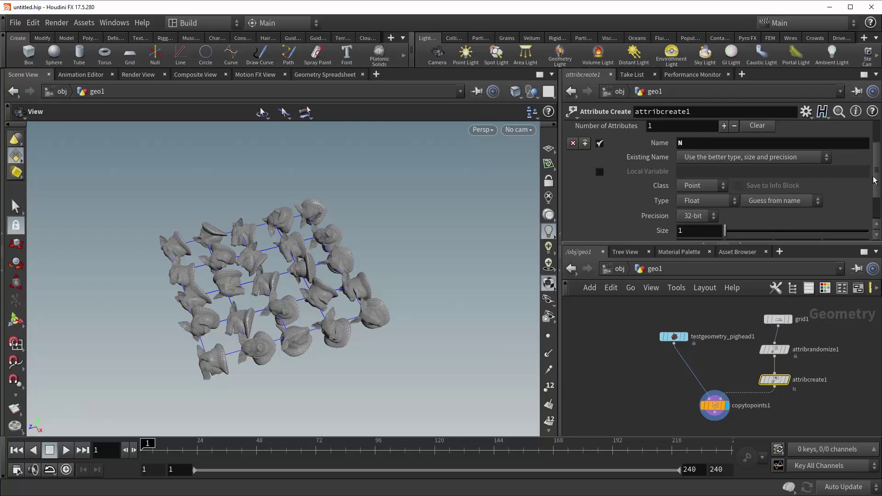
drag(872, 159, 877, 202)
click(773, 190)
click(806, 187)
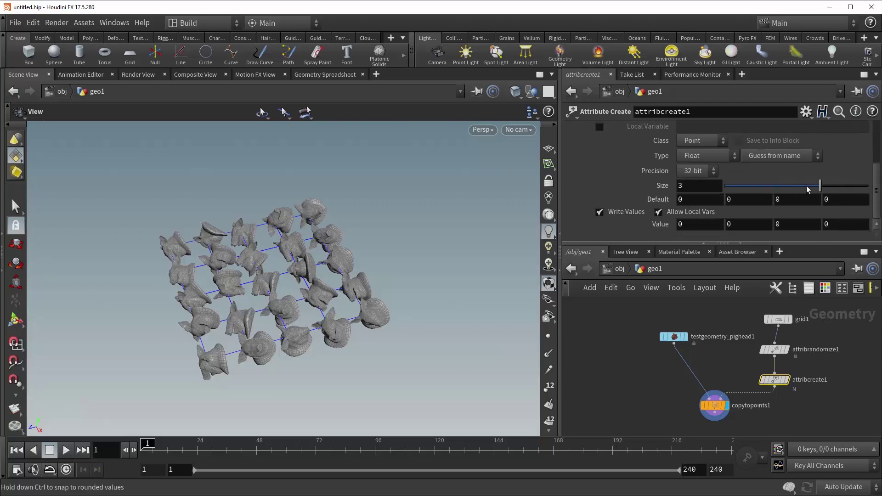
click(705, 227)
text(1)
click(625, 338)
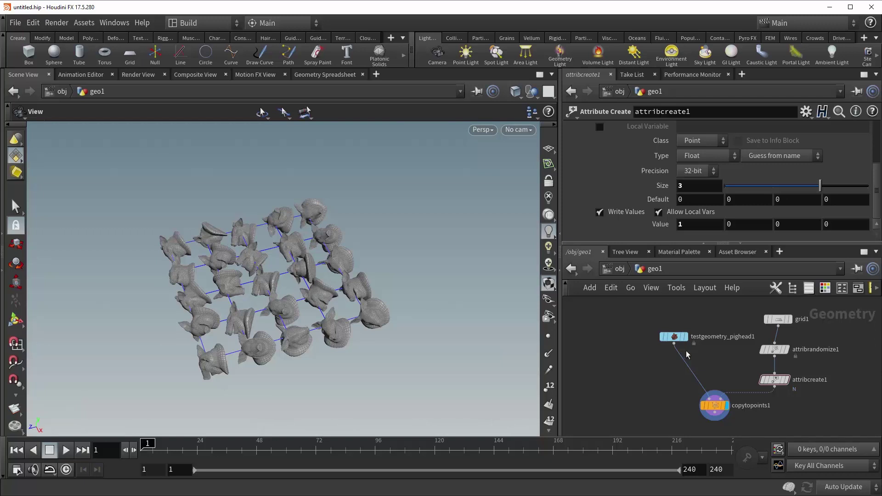
Step: Delete attribrandomize1 so all pig heads face the same direction
click(775, 350)
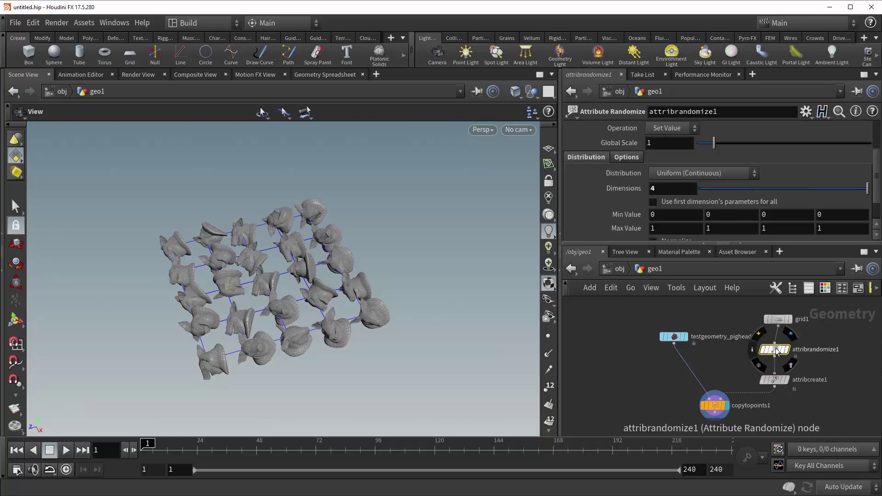
key(Delete)
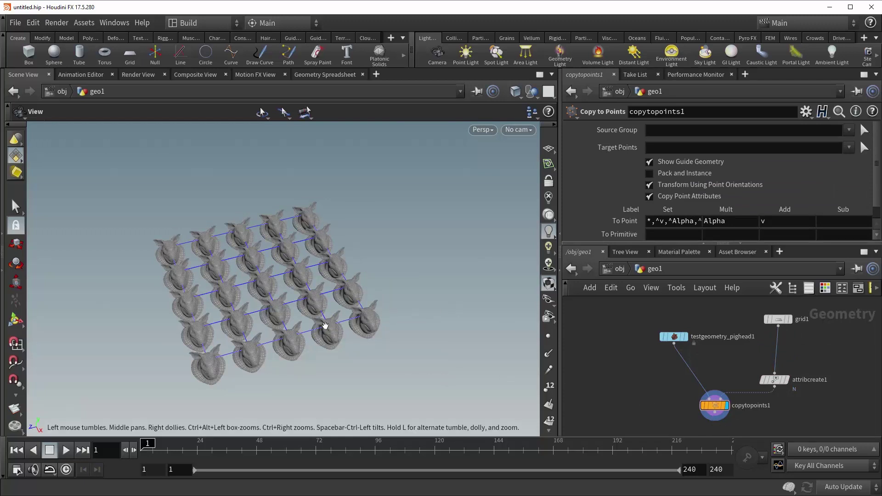
mouse_move(404, 330)
mouse_down()
mouse_move(354, 312)
mouse_move(329, 323)
mouse_up()
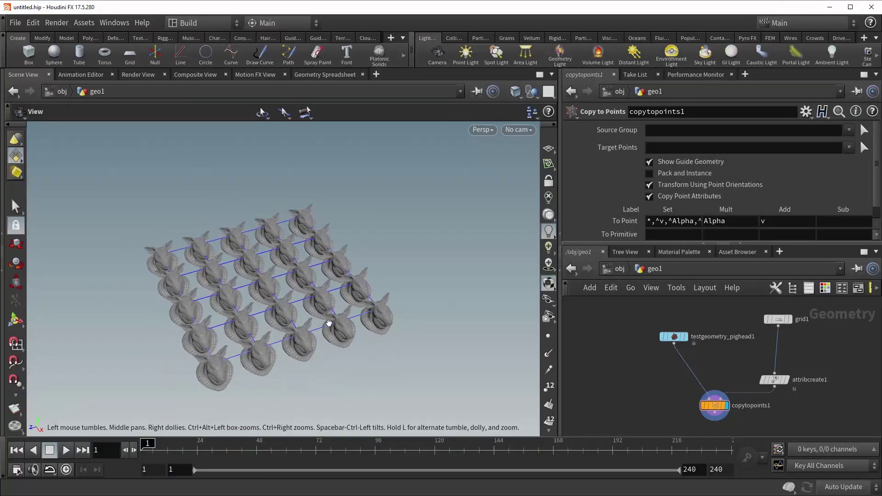
drag(331, 317, 340, 306)
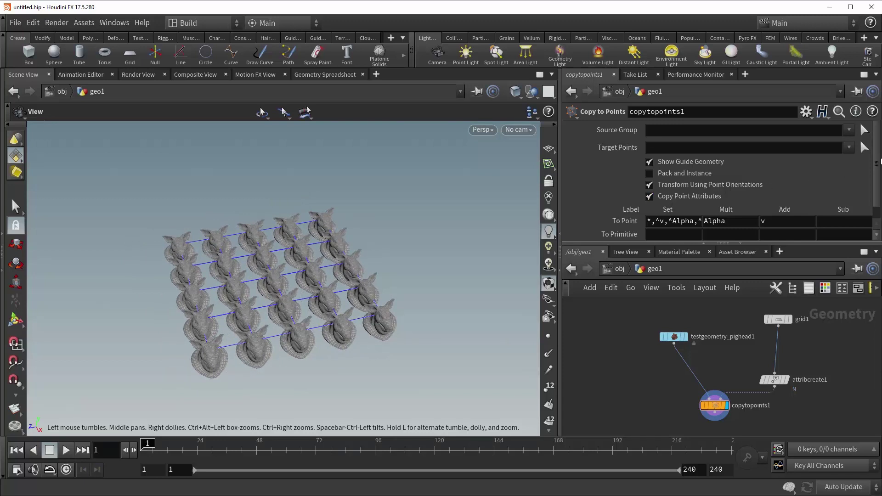
scroll(877, 161, down, 1)
scroll(877, 161, down, 1)
Step: Move attribcreate1 higher and copytopoints1 lower in the network
click(776, 384)
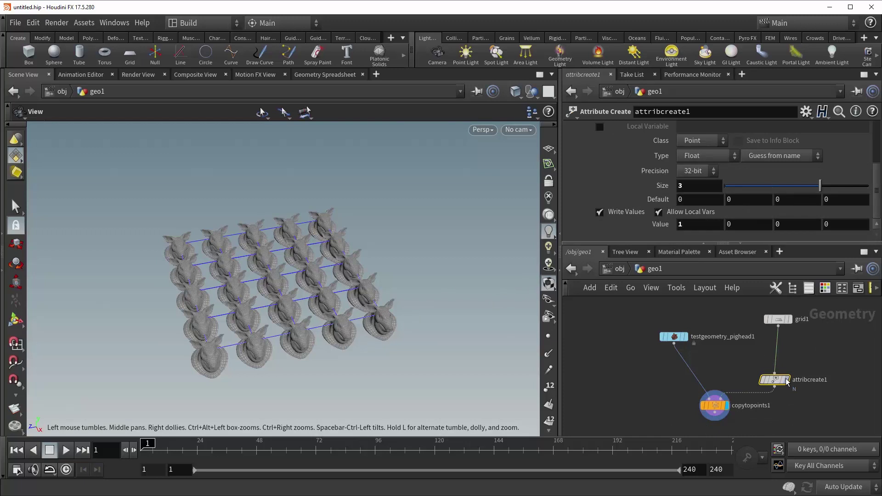
drag(775, 381, 780, 353)
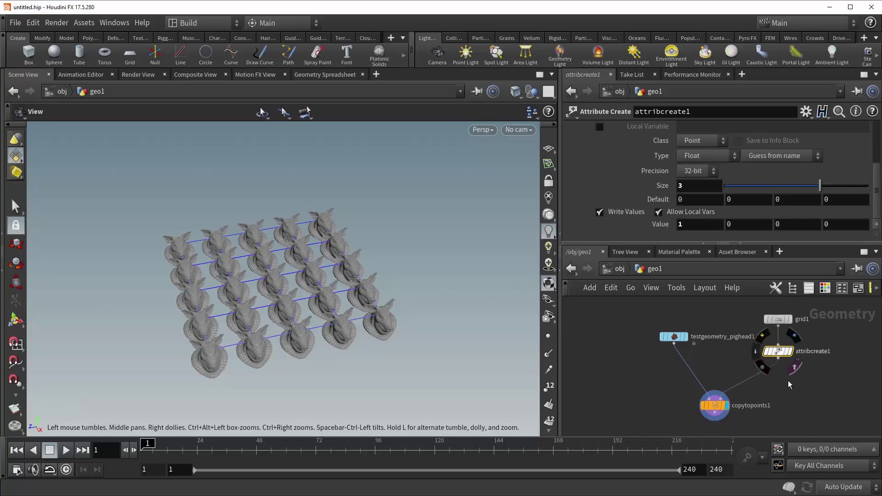
middle_drag(794, 403, 794, 376)
drag(717, 377, 715, 395)
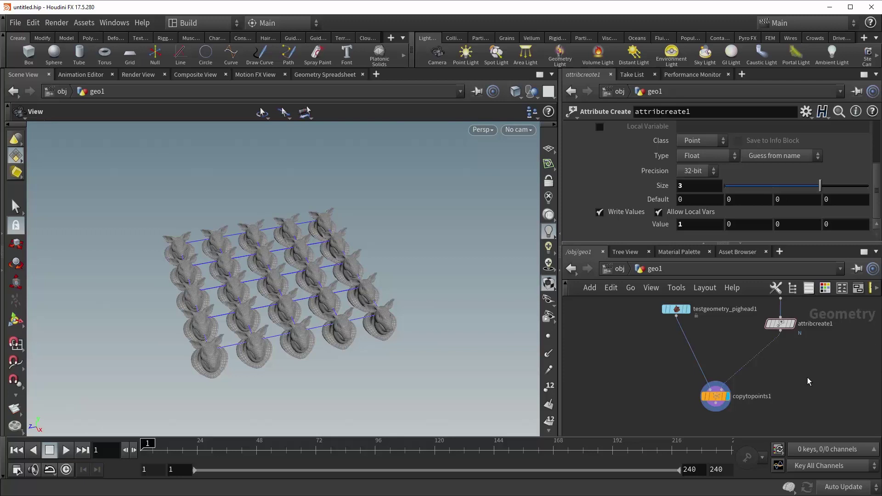
Step: Add an Attribute Randomize node beneath the N attribute node
middle_drag(806, 377, 780, 382)
key(Tab)
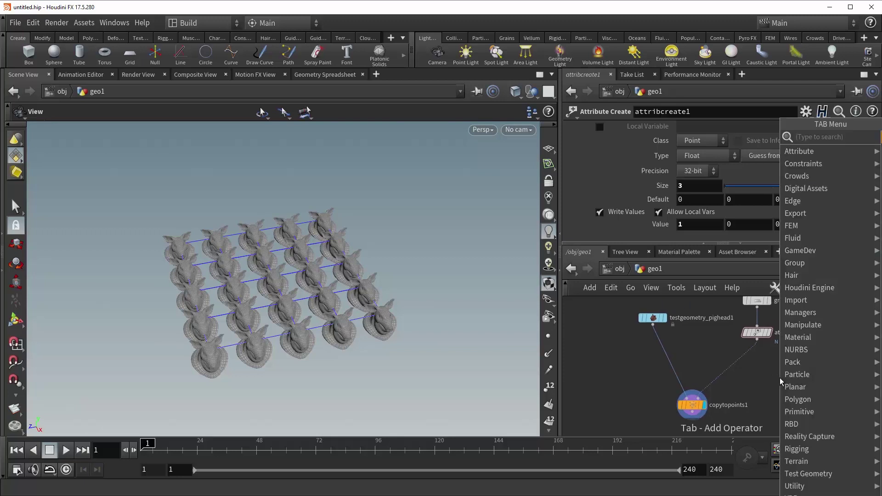
text(attra)
key(Return)
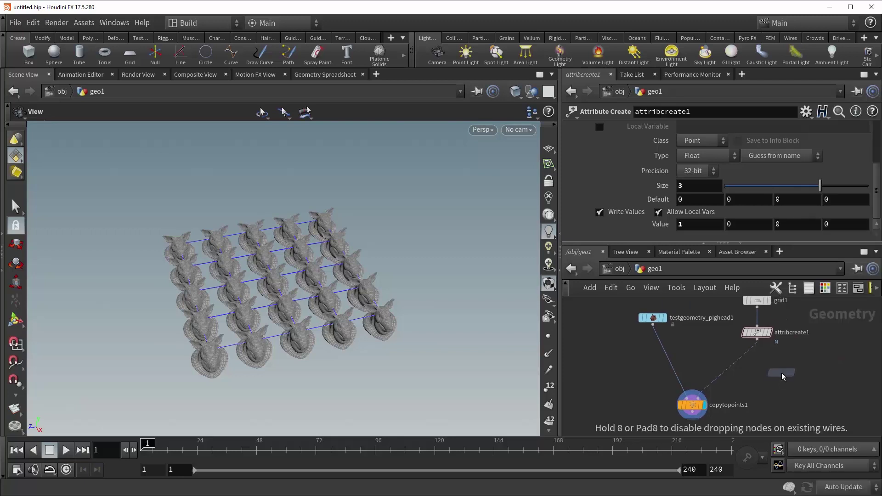
click(779, 378)
double_click(742, 366)
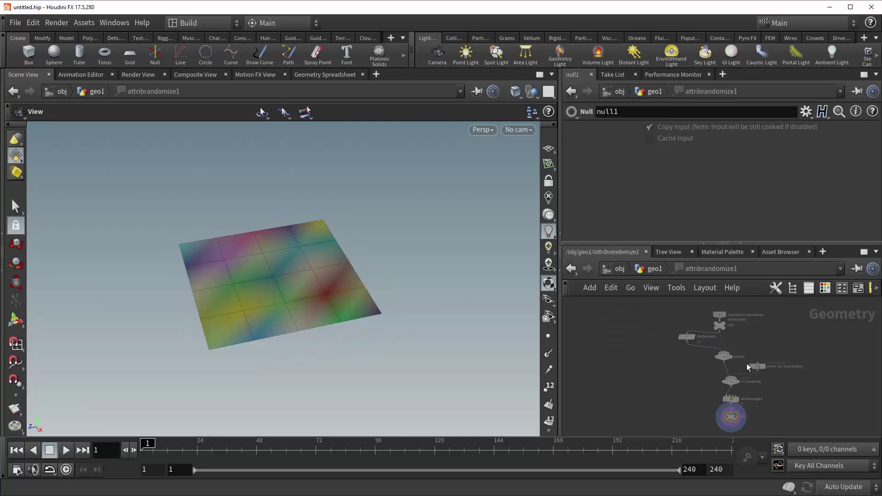
key(u)
drag(716, 368, 755, 374)
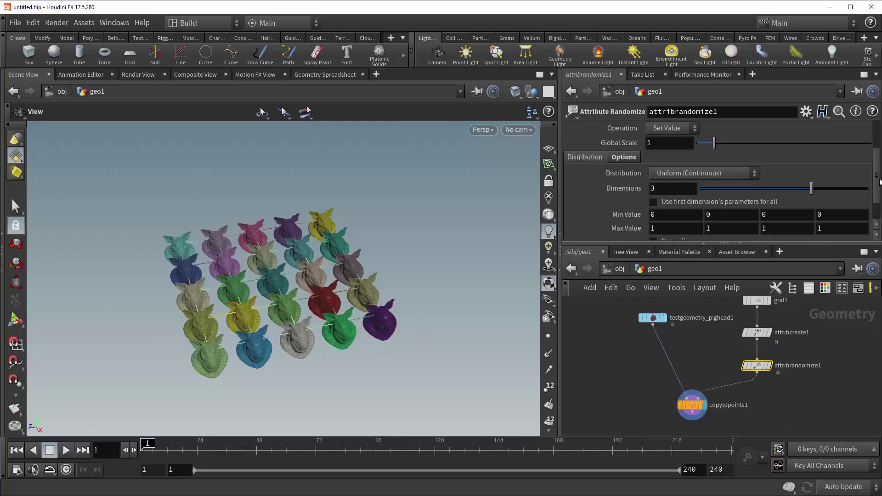
Step: Change the randomized attribute name from Cd to 'up'
scroll(878, 182, up, 2)
double_click(798, 152)
text(up)
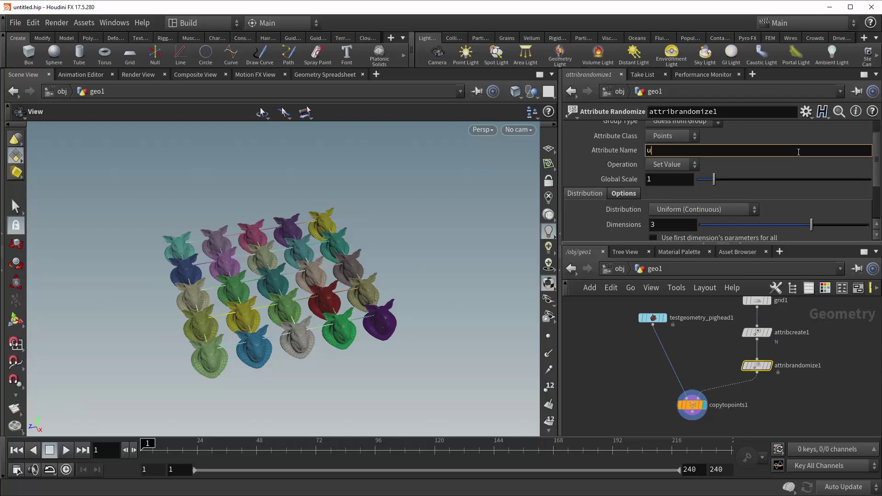
key(Return)
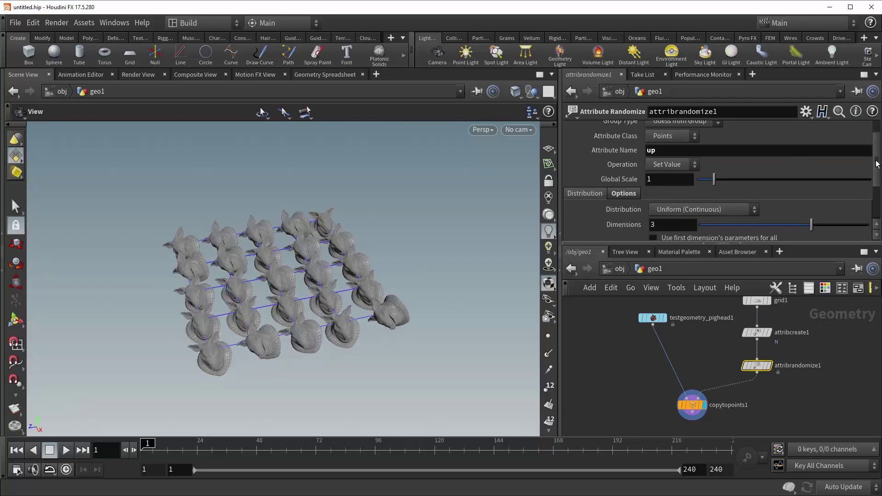
Step: Set the up randomizer's Min Value to -1, -2, -1
drag(878, 163, 869, 200)
mouse_move(693, 183)
middle_down()
mouse_move(689, 162)
mouse_move(661, 161)
middle_up()
mouse_move(728, 182)
middle_down()
mouse_move(709, 158)
mouse_move(691, 158)
middle_up()
mouse_move(785, 182)
middle_down()
mouse_move(764, 159)
mouse_move(775, 159)
middle_up()
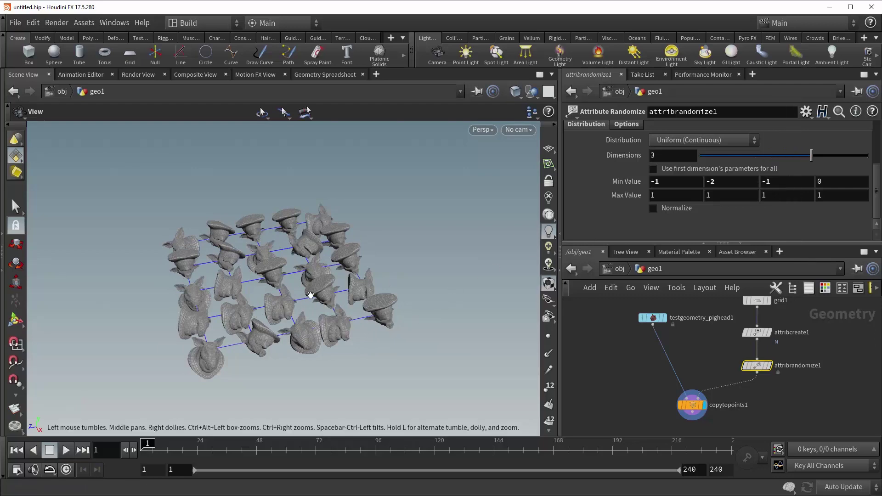
Step: Orbit and zoom around the twisted pig heads, then recentre the network
mouse_move(310, 295)
mouse_down()
mouse_move(350, 276)
mouse_move(309, 282)
mouse_move(318, 341)
mouse_move(421, 277)
mouse_move(453, 246)
mouse_move(449, 240)
mouse_move(391, 315)
mouse_move(235, 309)
mouse_up()
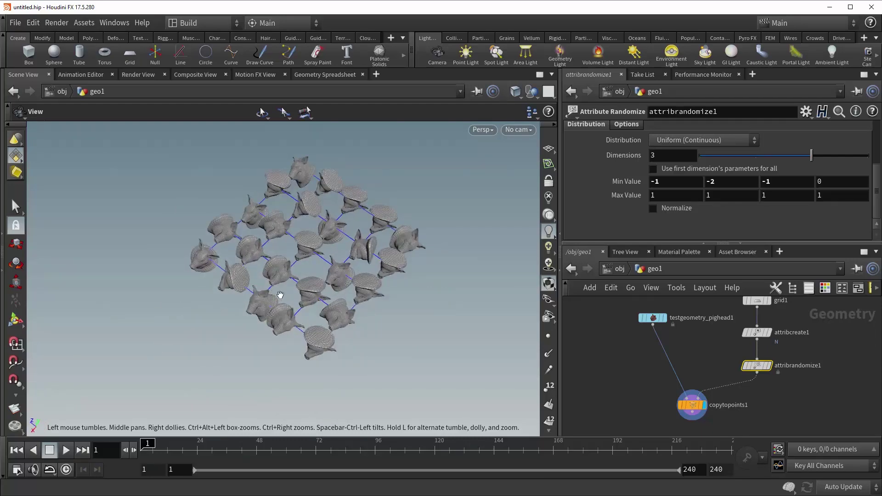
right_drag(306, 298, 333, 256)
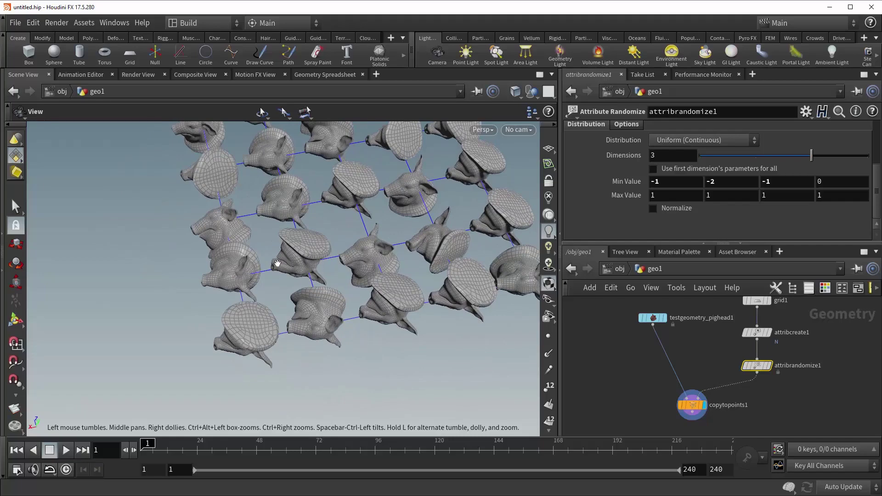
mouse_move(436, 250)
mouse_down()
mouse_move(331, 293)
mouse_move(232, 275)
mouse_move(220, 299)
mouse_up()
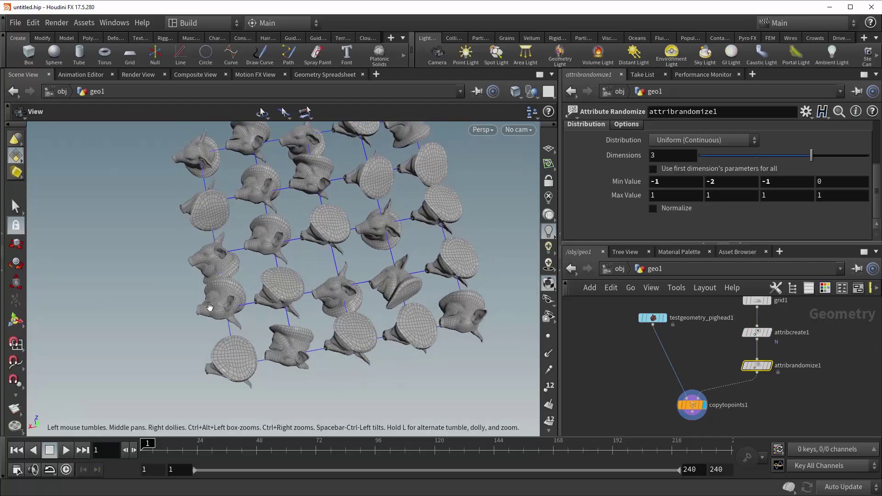
drag(312, 314, 415, 294)
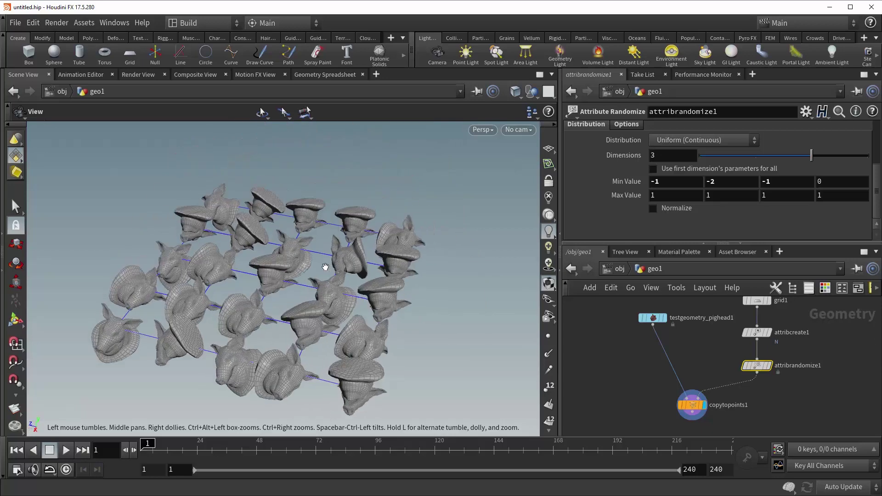
mouse_move(319, 301)
mouse_down()
mouse_move(349, 293)
mouse_move(328, 312)
mouse_up()
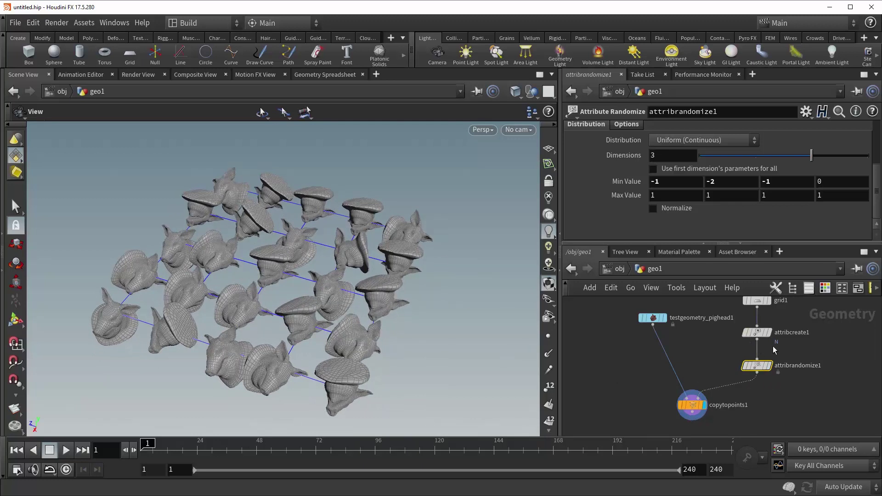
mouse_move(757, 332)
click(787, 411)
middle_drag(794, 403, 782, 378)
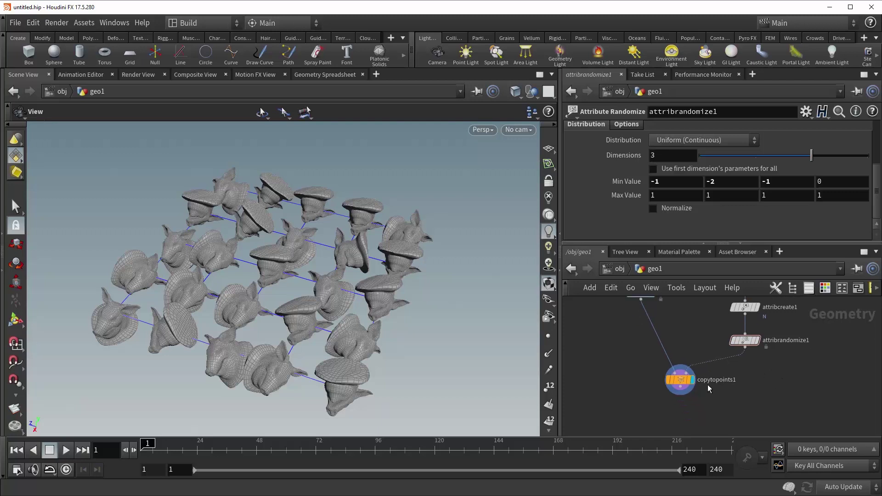
Step: Insert a new Attribute Create node between attribrandomize1 and copytopoints1
scroll(759, 401, down, 1)
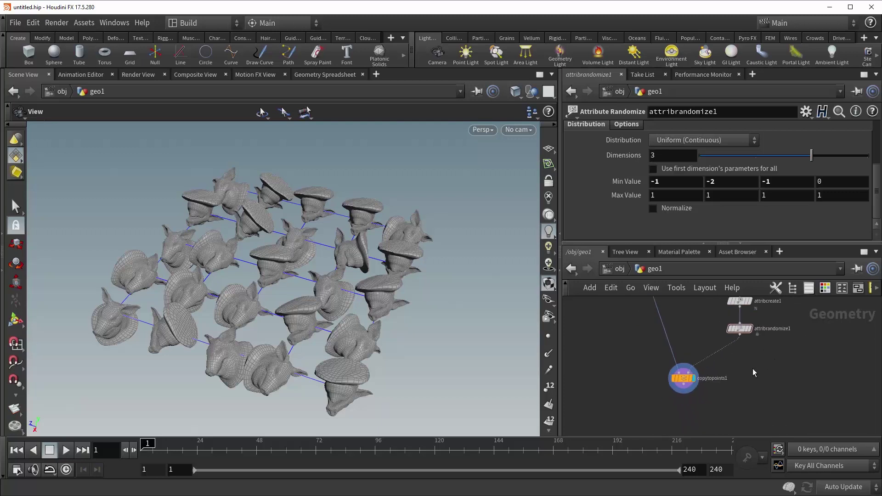
scroll(747, 391, down, 1)
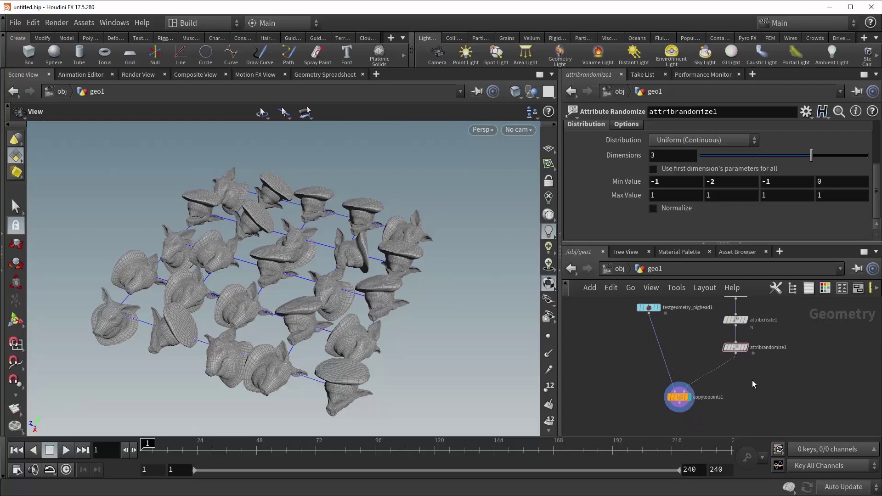
key(Tab)
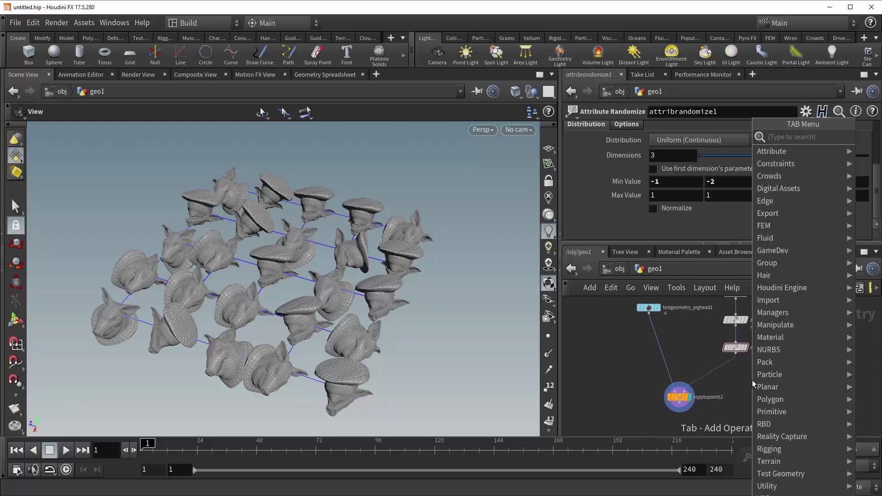
text(att)
key(Down)
key(Down)
key(Down)
key(Down)
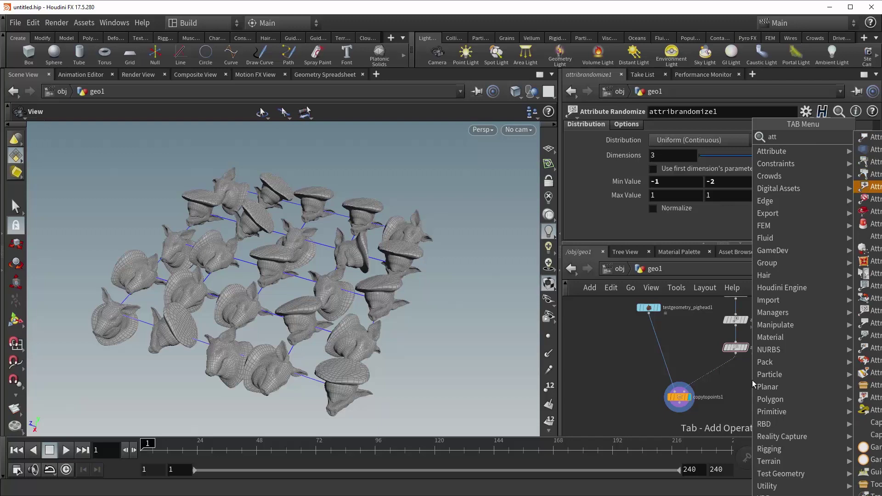
key(Return)
click(719, 378)
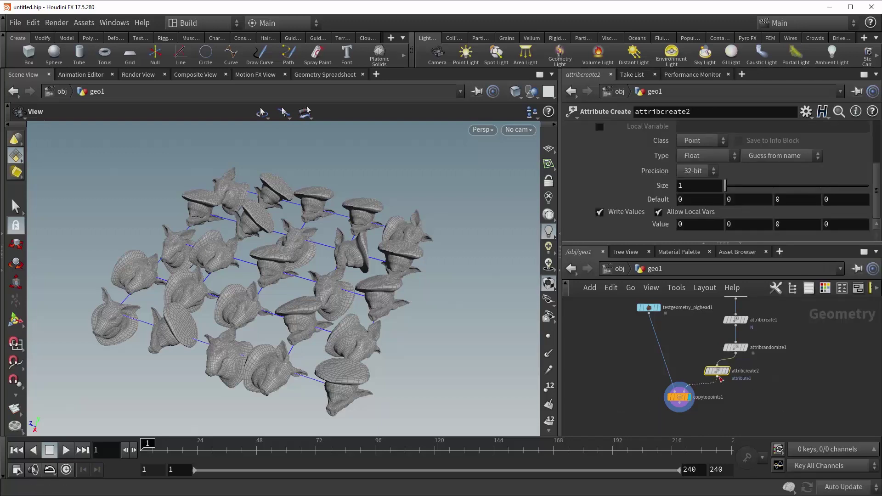
drag(718, 371, 736, 373)
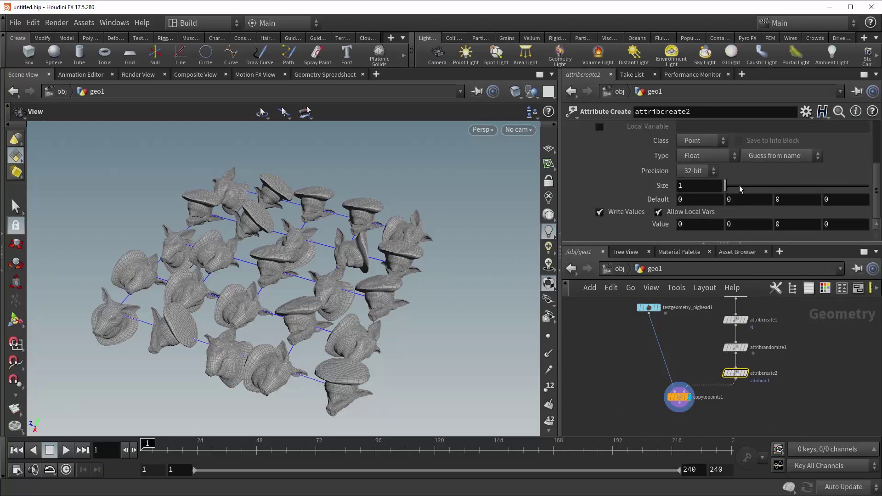
Step: Configure it as attribute v, size 3, value 0, 50, 0
drag(739, 188, 801, 193)
drag(877, 193, 877, 149)
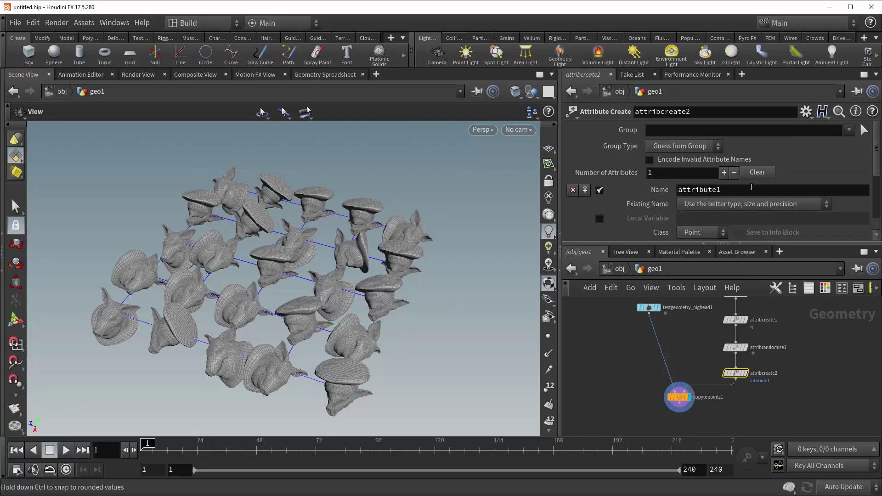
double_click(750, 187)
text(v)
key(Return)
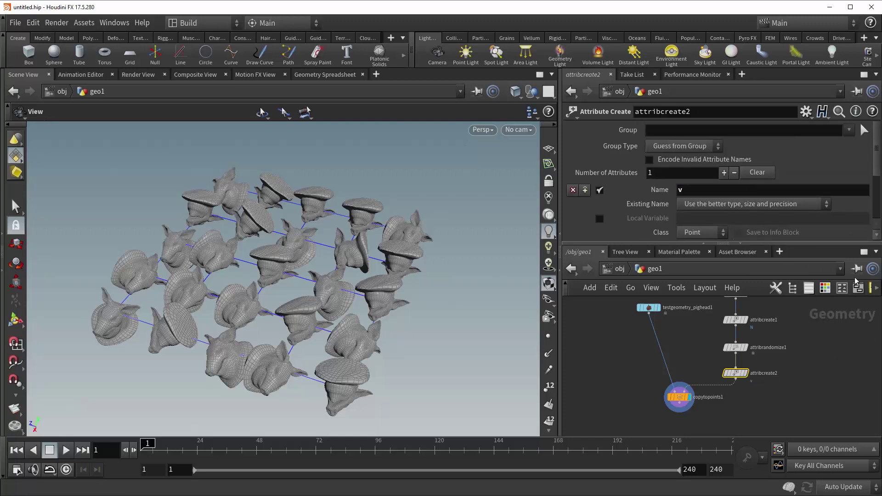
scroll(783, 228, down, 3)
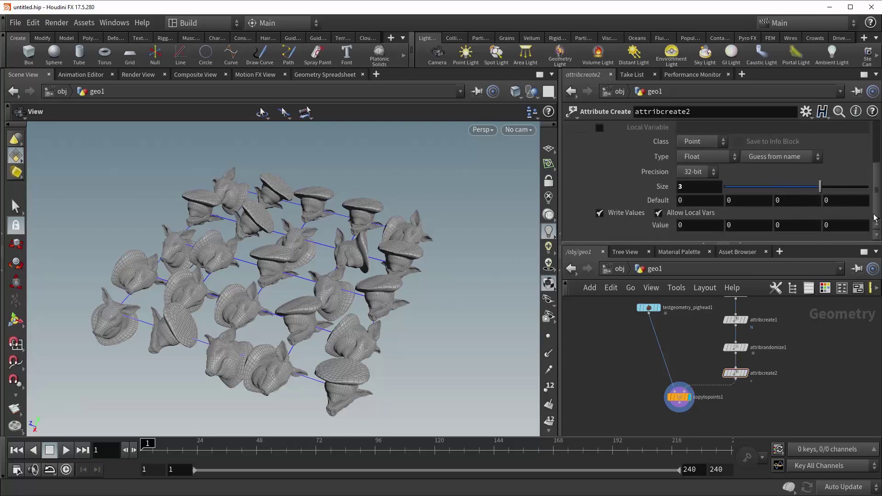
double_click(747, 226)
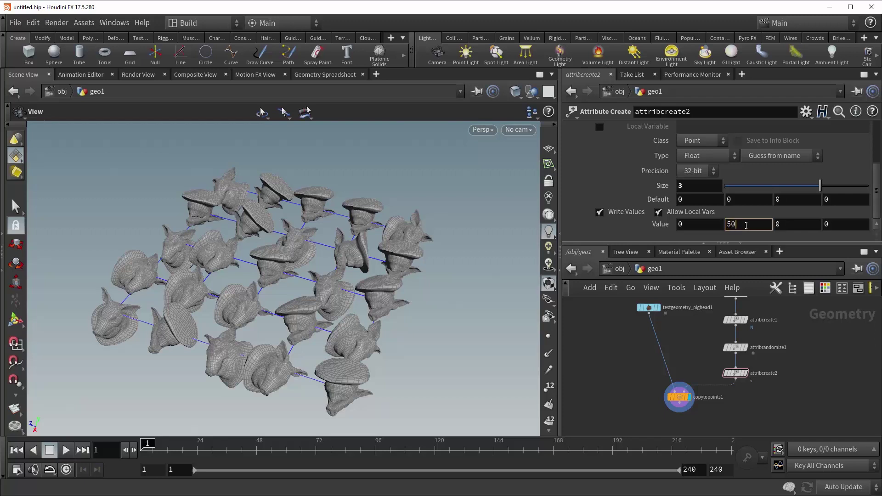
text(50)
key(Return)
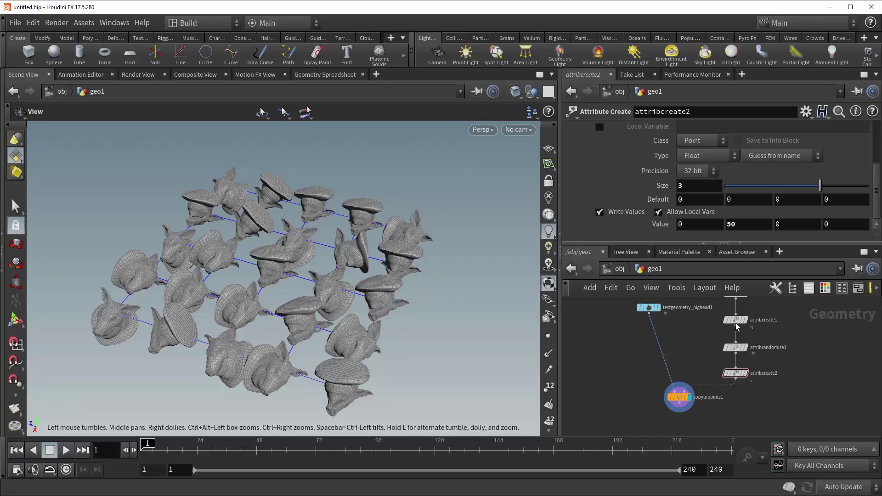
mouse_move(735, 320)
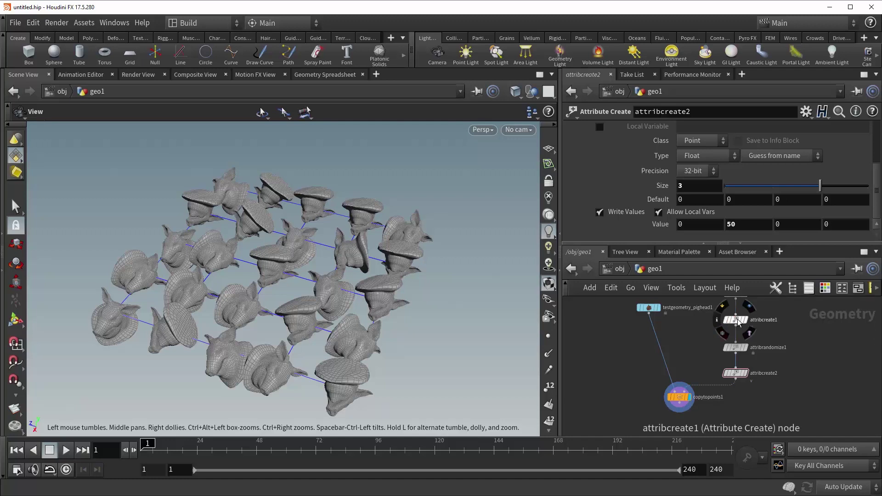
Step: Delete attribcreate1, inspect the v-oriented copies, and return to /obj
click(736, 320)
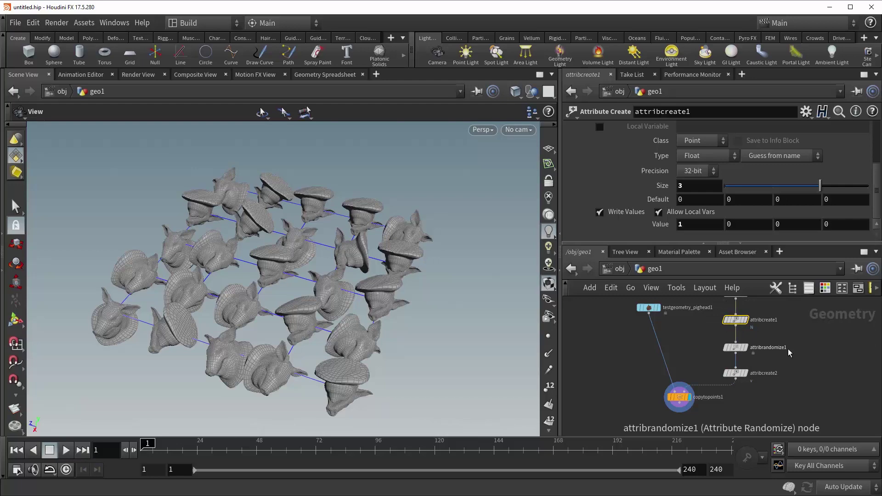
key(Delete)
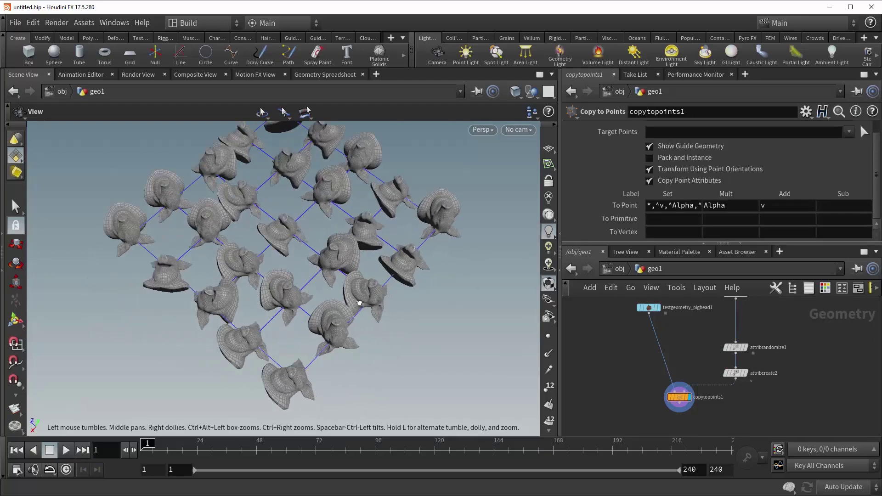
mouse_move(349, 257)
mouse_down()
mouse_move(376, 224)
mouse_move(408, 313)
mouse_up()
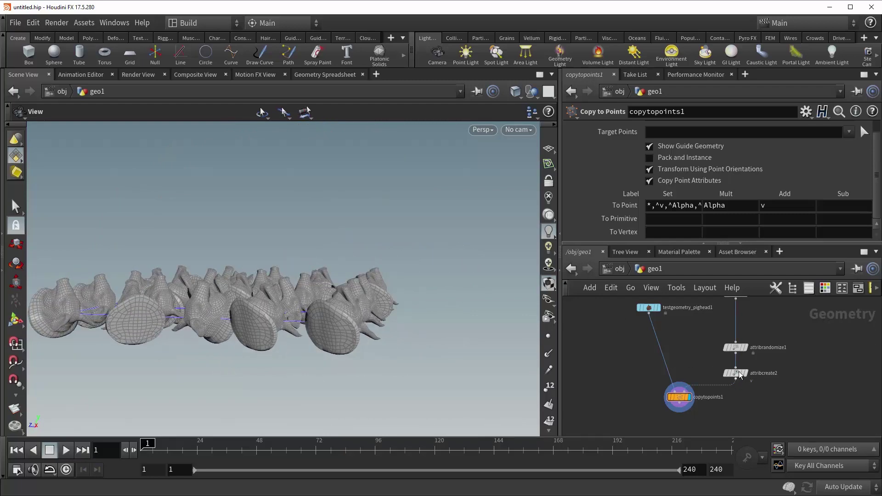
mouse_move(408, 313)
mouse_down()
mouse_move(268, 338)
mouse_move(329, 283)
mouse_move(394, 305)
mouse_up()
mouse_move(333, 300)
mouse_down()
mouse_move(334, 330)
mouse_move(336, 308)
mouse_move(291, 310)
mouse_move(309, 334)
mouse_up()
middle_drag(306, 342, 335, 296)
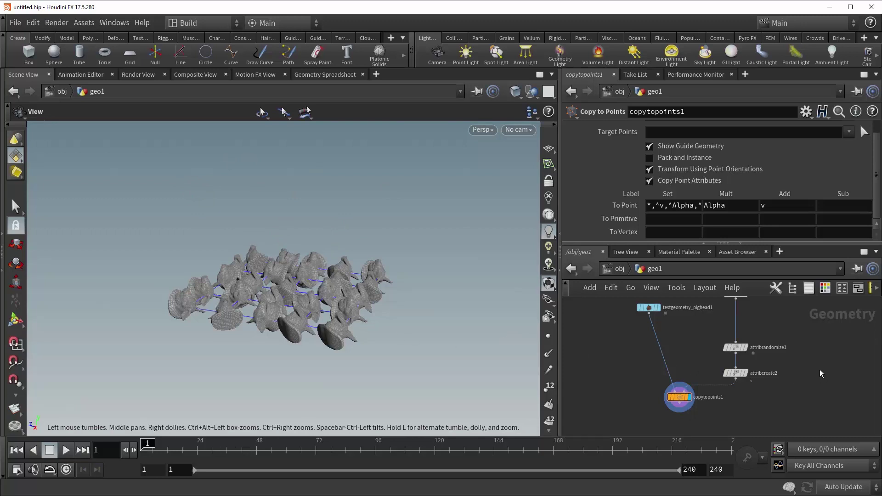
key(u)
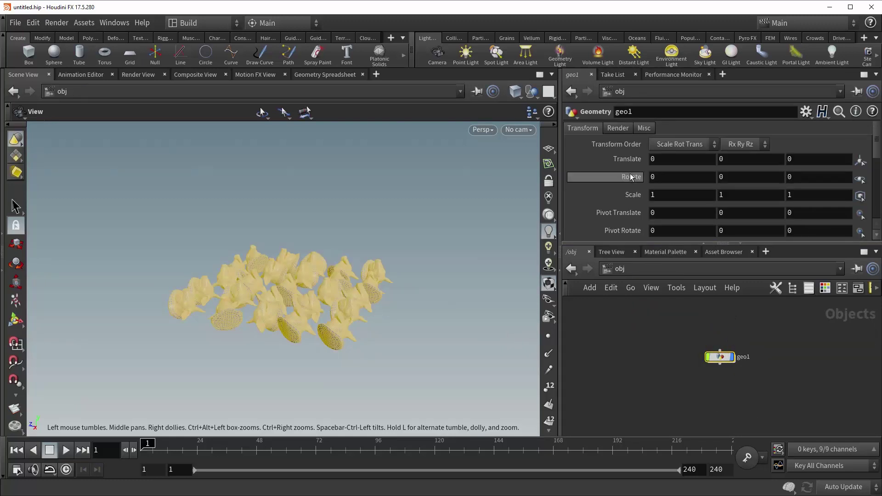
Step: Set geo1's Render > Sampling Geometry Velocity Blur option to Velocity Blur
click(618, 128)
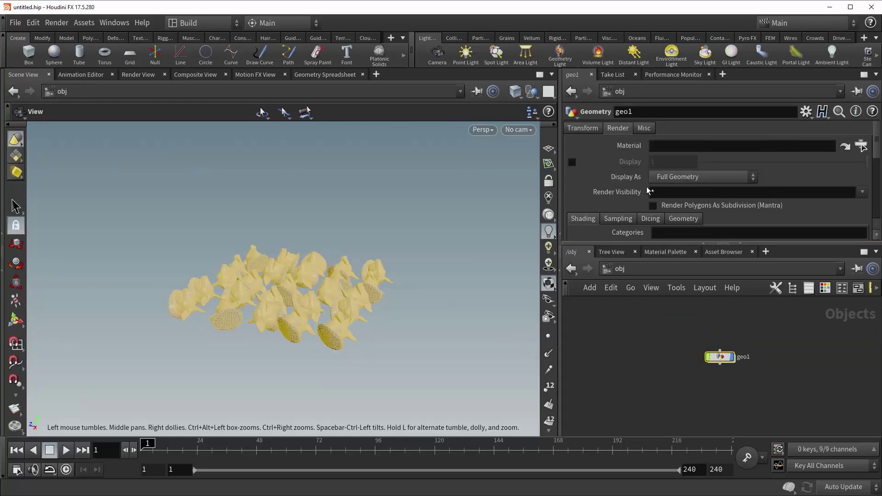
click(628, 219)
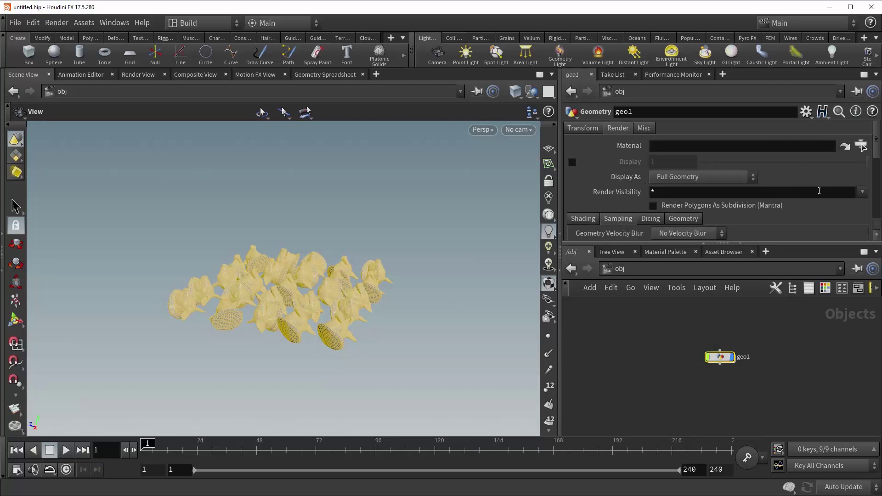
scroll(873, 156, down, 2)
click(708, 184)
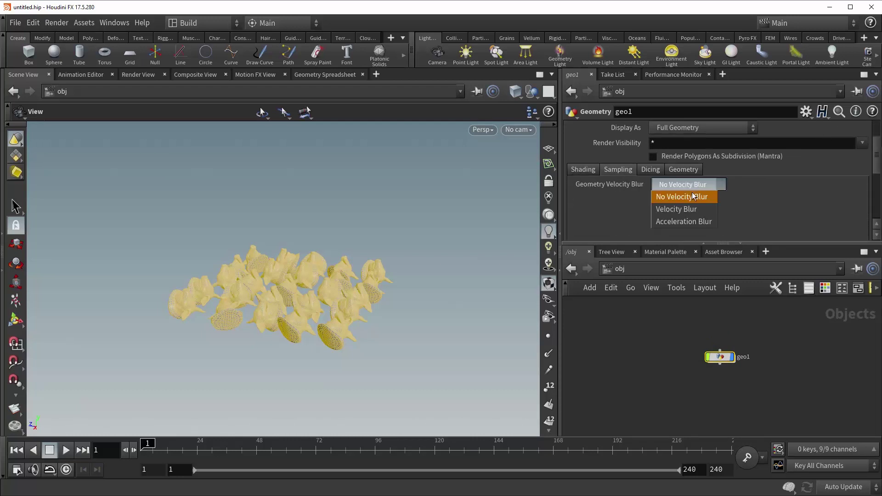
click(690, 210)
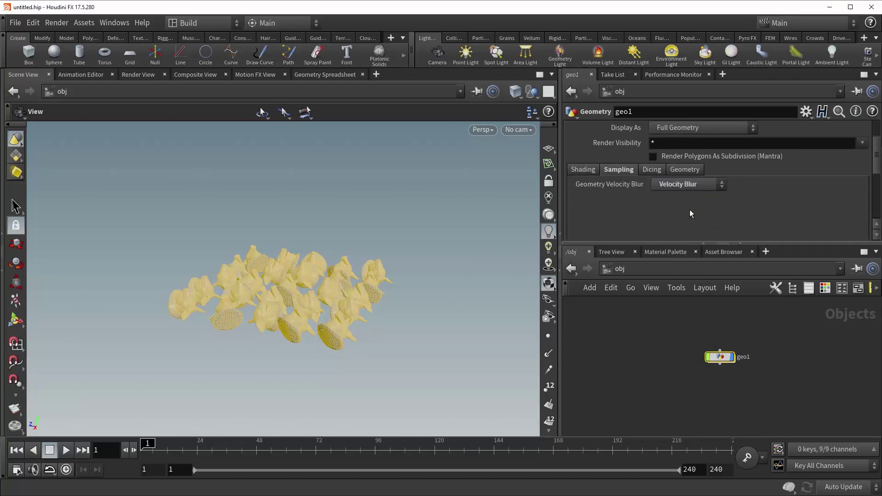
click(649, 345)
click(619, 268)
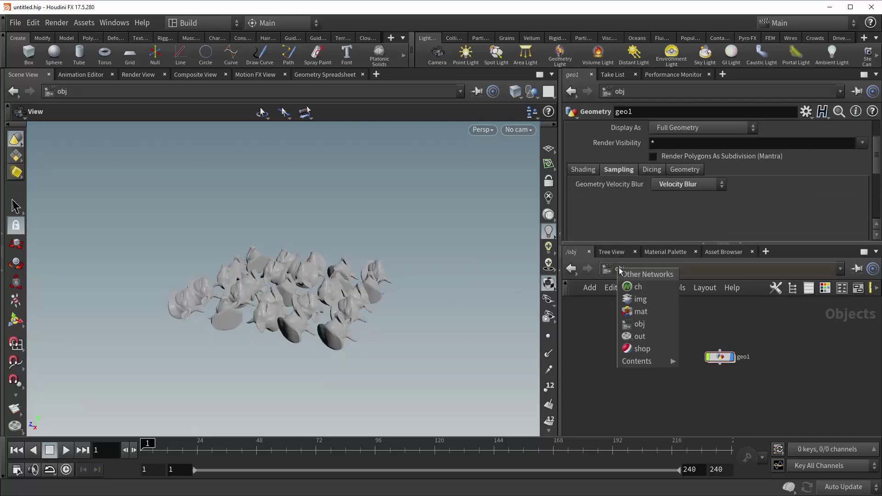
Step: Add a Mantra render node, mantra1, in the /out network
click(649, 336)
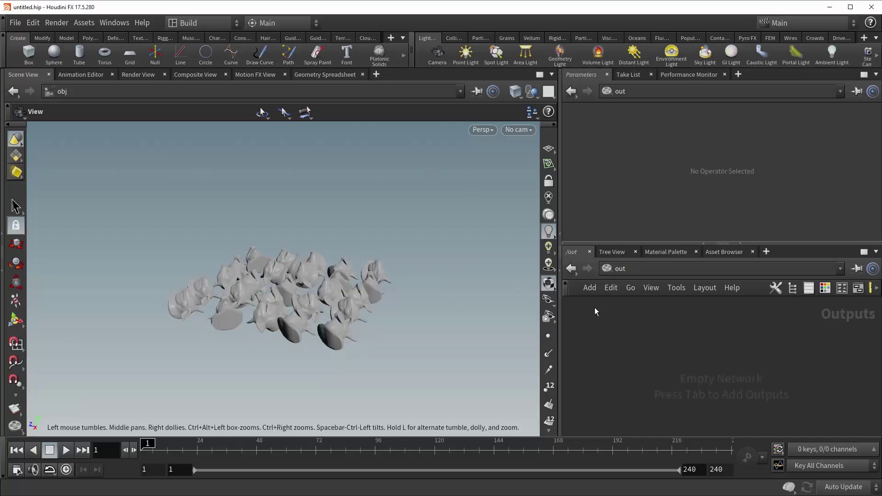
key(Tab)
text(ren)
key(Return)
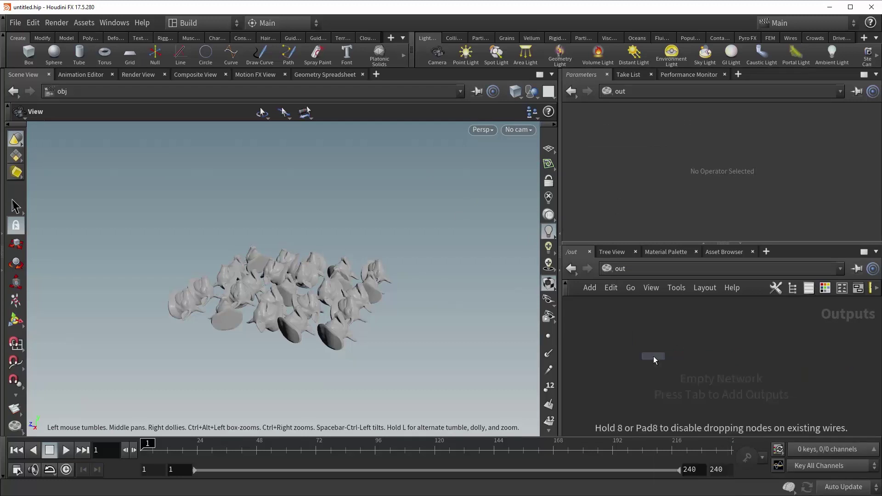
click(693, 363)
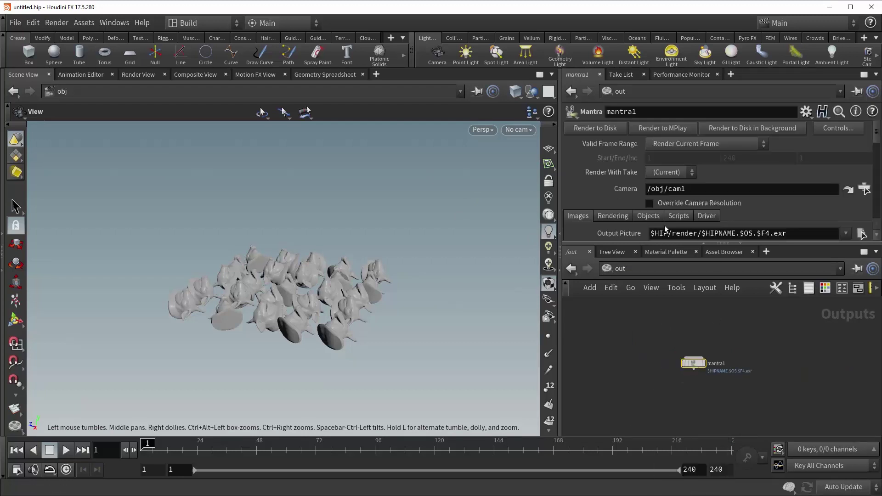
Step: Enable Allow Motion Blur on mantra1's Rendering tab and nudge the node into place
scroll(874, 145, down, 3)
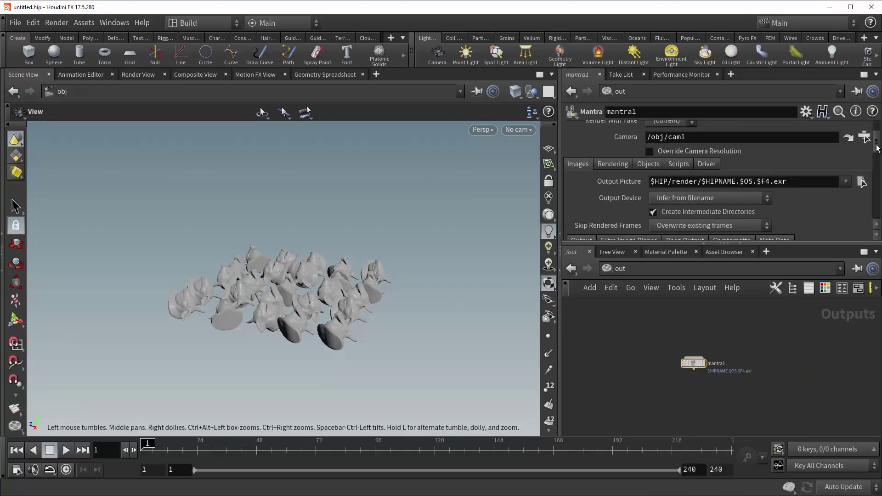
click(613, 164)
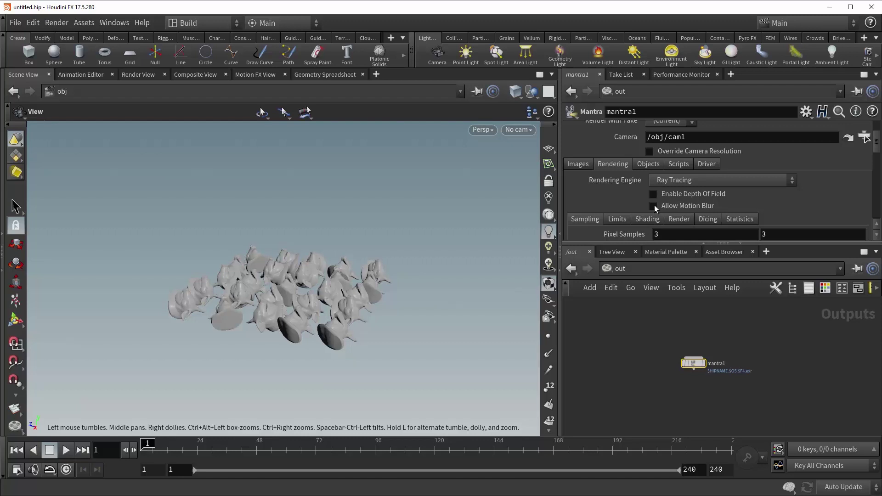
click(653, 205)
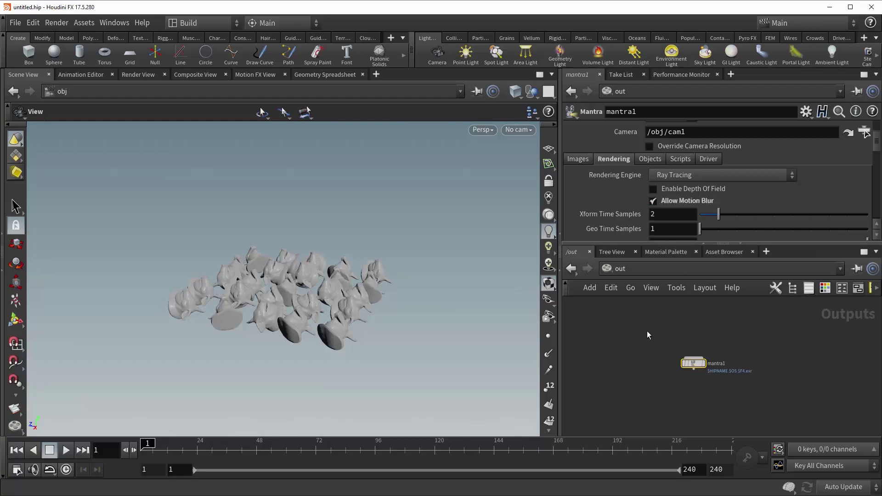
middle_drag(649, 338, 643, 345)
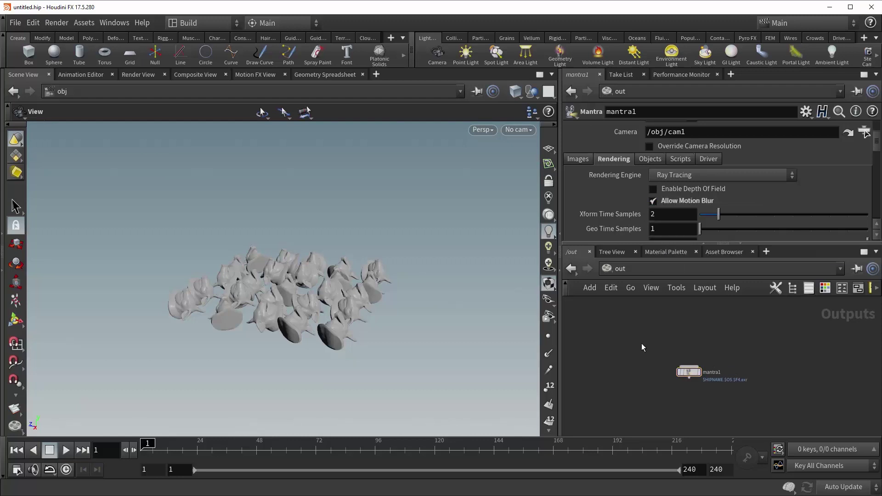
click(262, 112)
Step: Start a render of the pig-head grid with mantra1 in the Render View
click(142, 74)
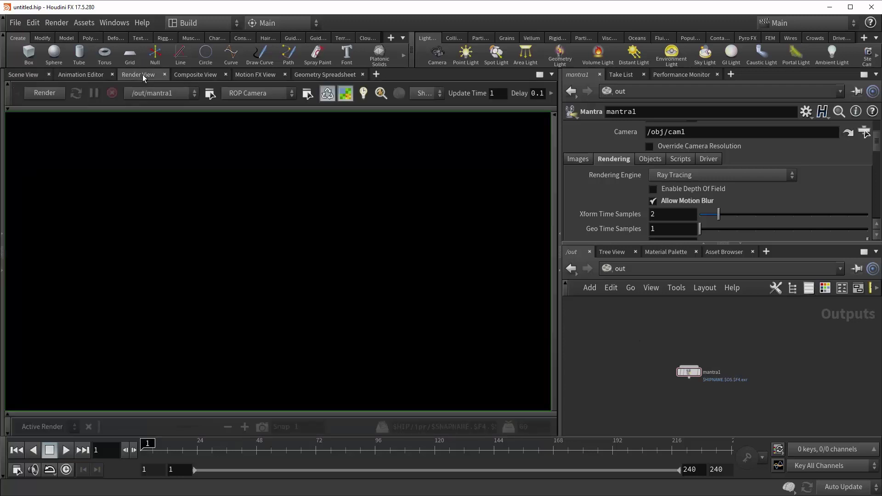
click(51, 93)
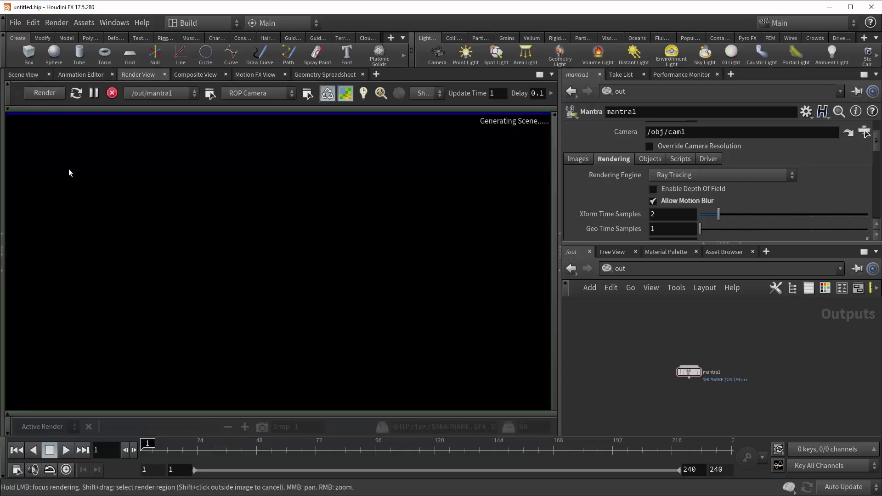